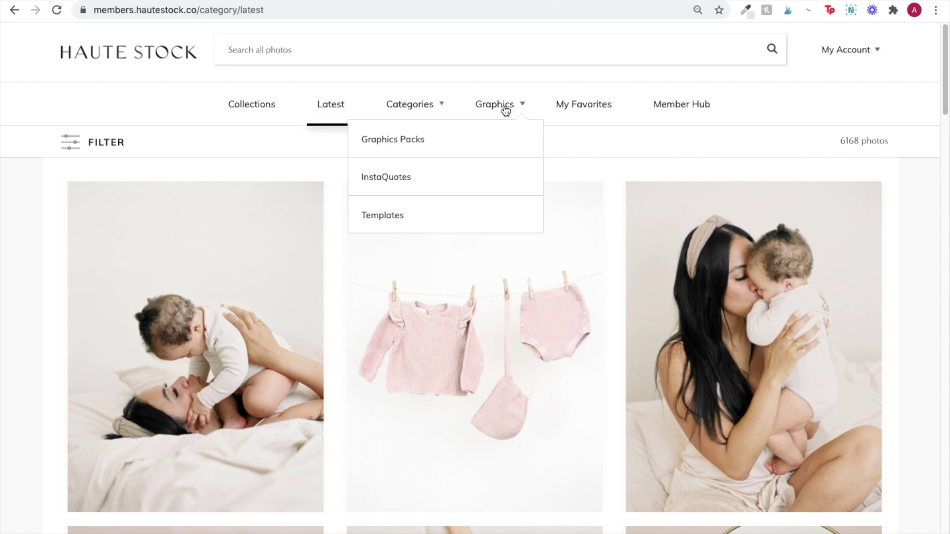
Open the Haute Stock Templates category from the Graphics menu
{"action": "left_click", "coordinate": [452, 218]}
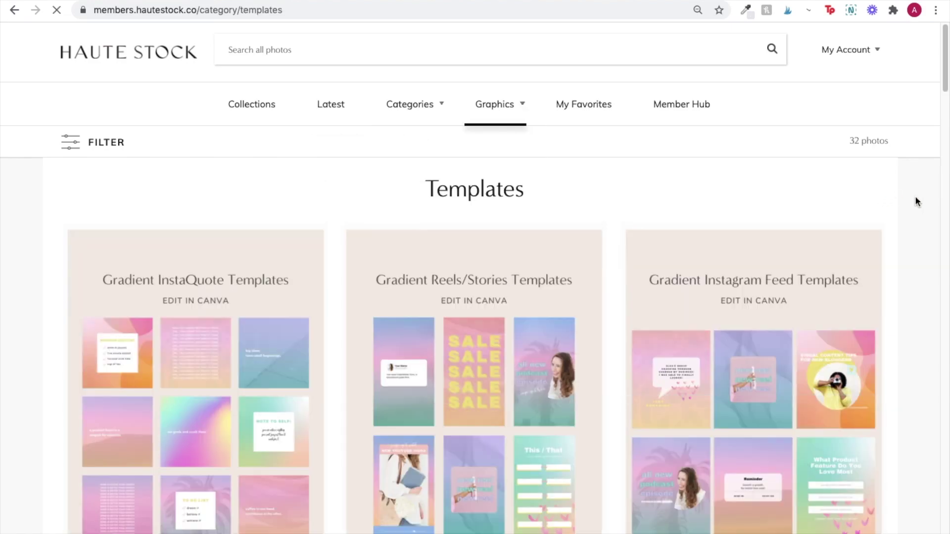
Scroll to the New Episode Stories Templates card and open it in Canva
{"action": "scroll", "coordinate": [915, 195], "scroll_direction": "down", "scroll_amount": 5}
{"action": "scroll", "coordinate": [915, 197], "scroll_direction": "down", "scroll_amount": 20}
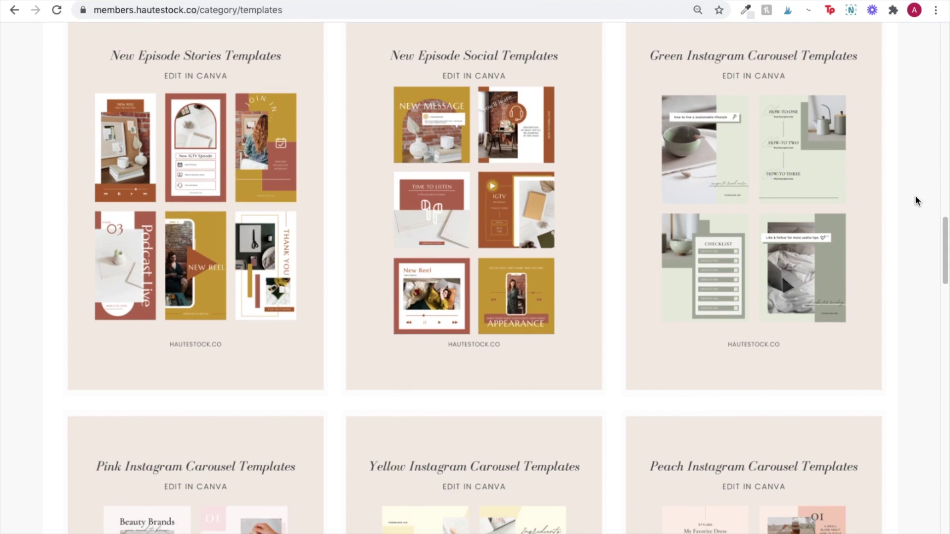
{"action": "left_click", "coordinate": [290, 234]}
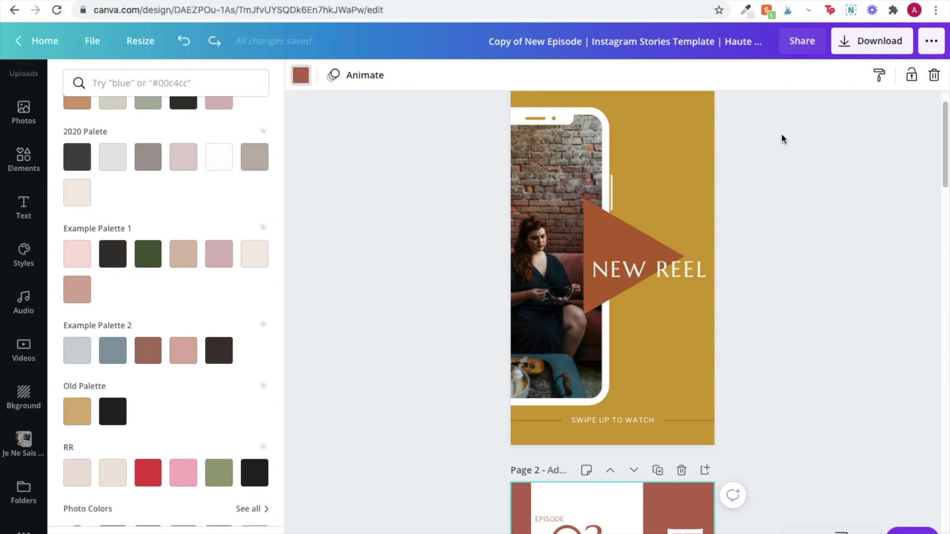
Drop the disco-ball photo into page 1's phone frame and nudge it right inside the frame
{"action": "key", "text": "Escape"}
{"action": "left_click", "coordinate": [786, 186]}
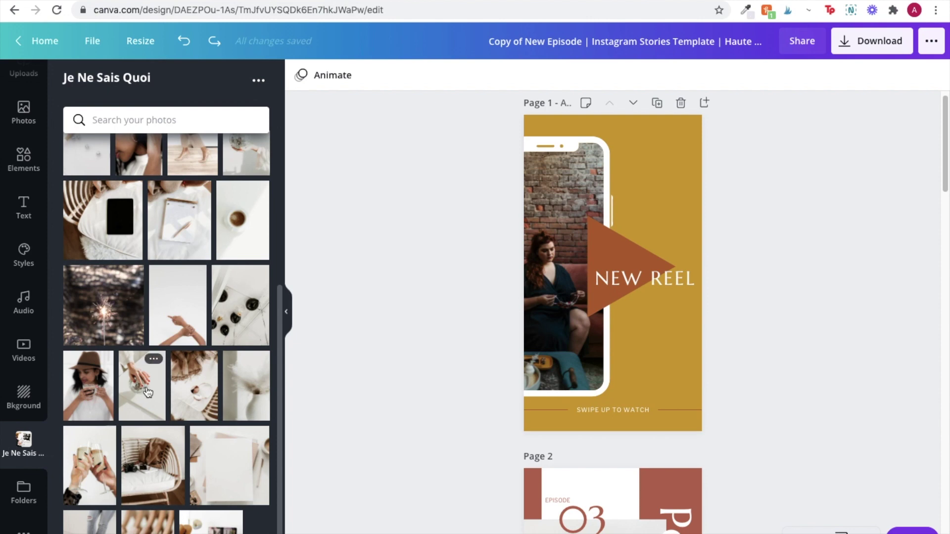
{"action": "scroll", "coordinate": [148, 392], "scroll_direction": "up", "scroll_amount": 5}
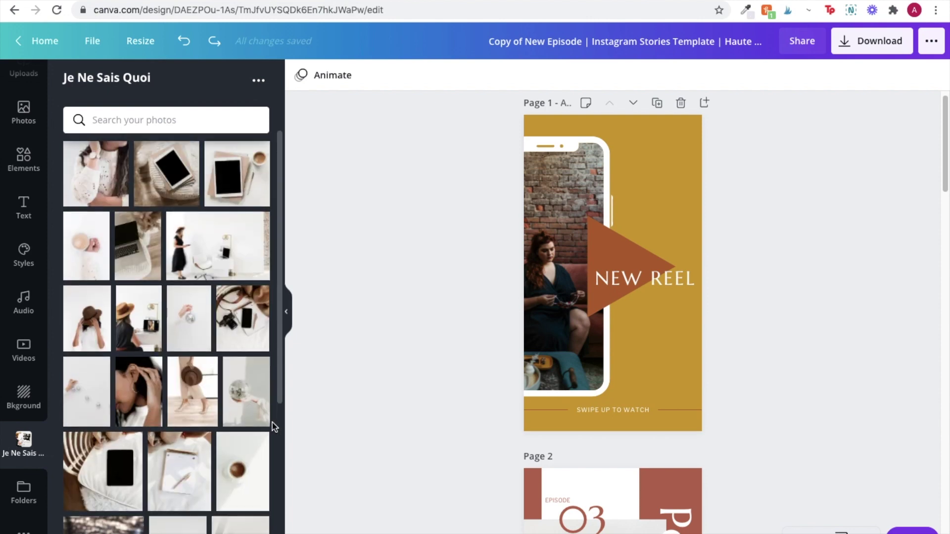
{"action": "left_click_drag", "start_coordinate": [259, 413], "coordinate": [544, 295]}
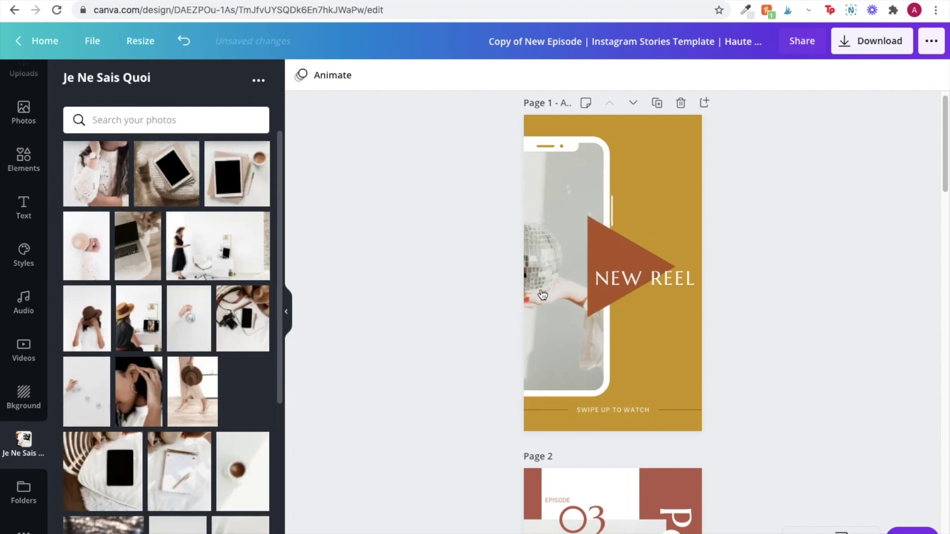
{"action": "double_click", "coordinate": [552, 327]}
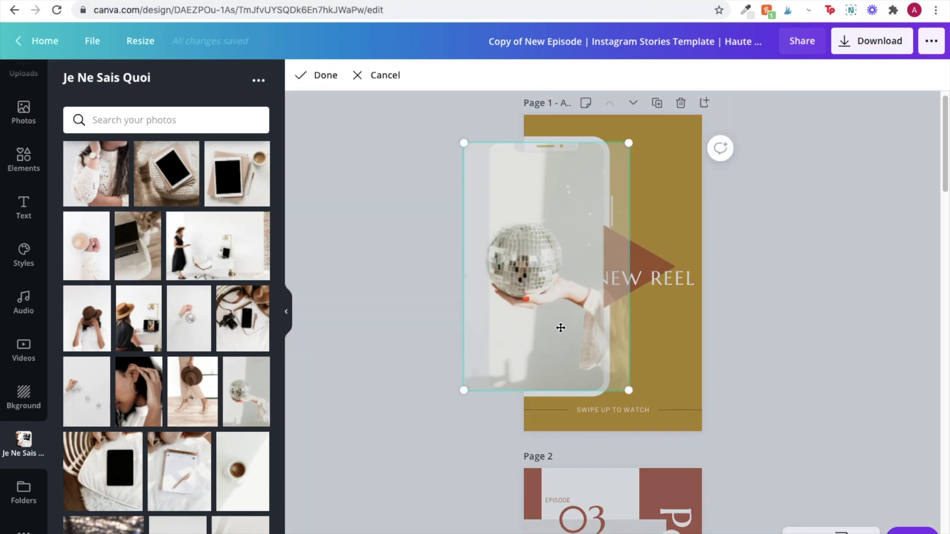
{"action": "left_click_drag", "start_coordinate": [560, 328], "coordinate": [571, 324]}
{"action": "left_click", "coordinate": [435, 320]}
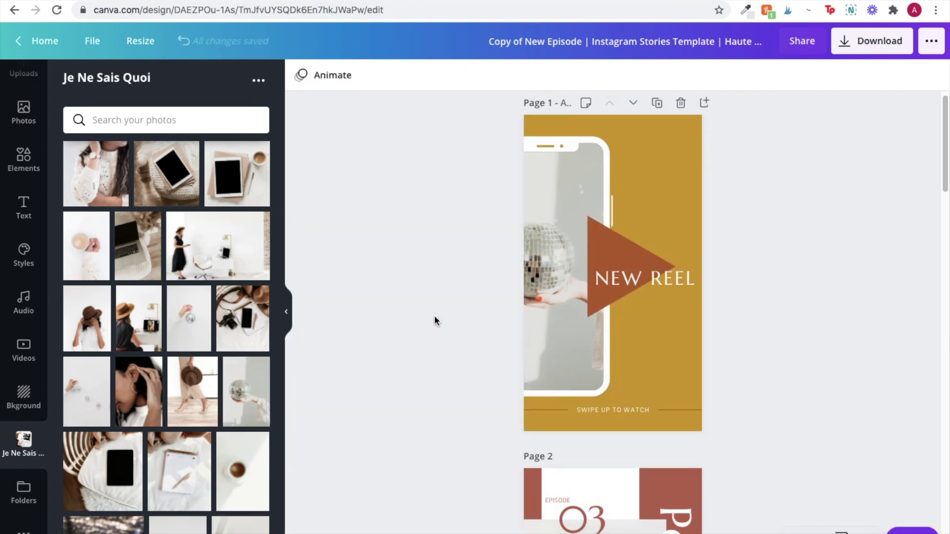
{"action": "left_click", "coordinate": [666, 157]}
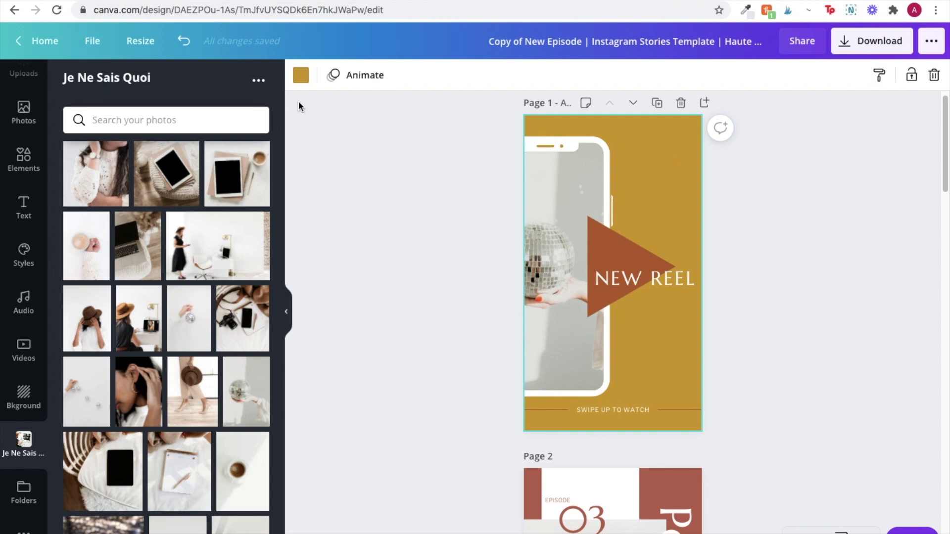
Make page 1's background light pink and the play triangle pink
{"action": "left_click", "coordinate": [301, 74]}
{"action": "scroll", "coordinate": [238, 264], "scroll_direction": "down", "scroll_amount": 2}
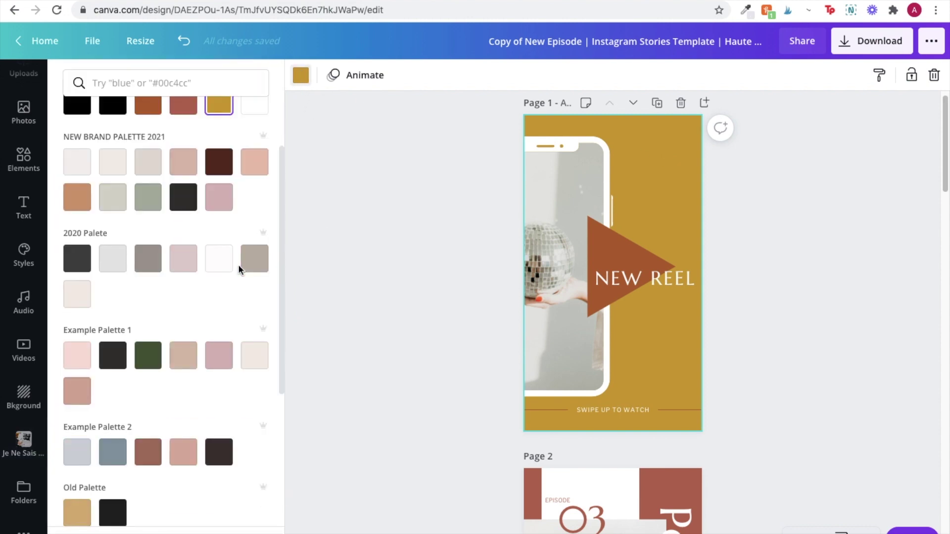
{"action": "scroll", "coordinate": [239, 264], "scroll_direction": "down", "scroll_amount": 1}
{"action": "left_click", "coordinate": [75, 337]}
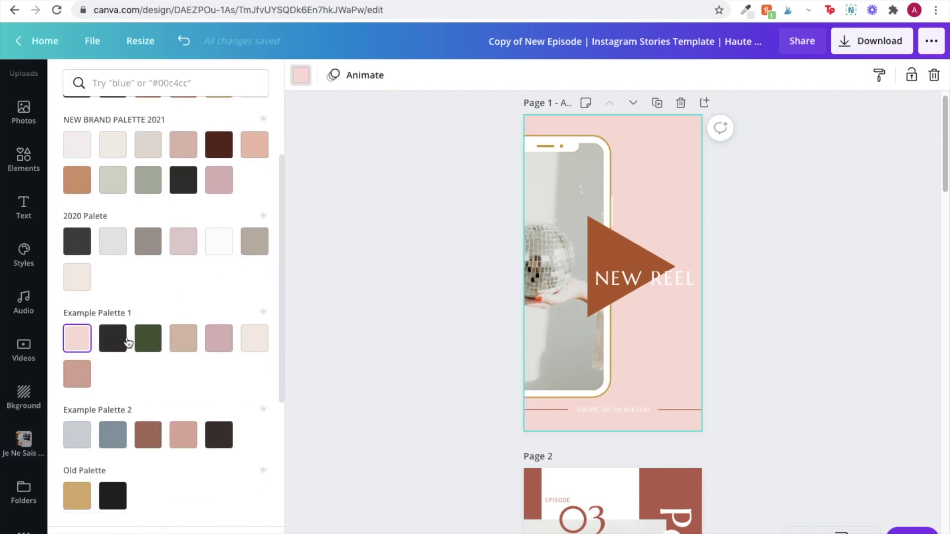
{"action": "left_click", "coordinate": [428, 335]}
{"action": "left_click", "coordinate": [616, 242]}
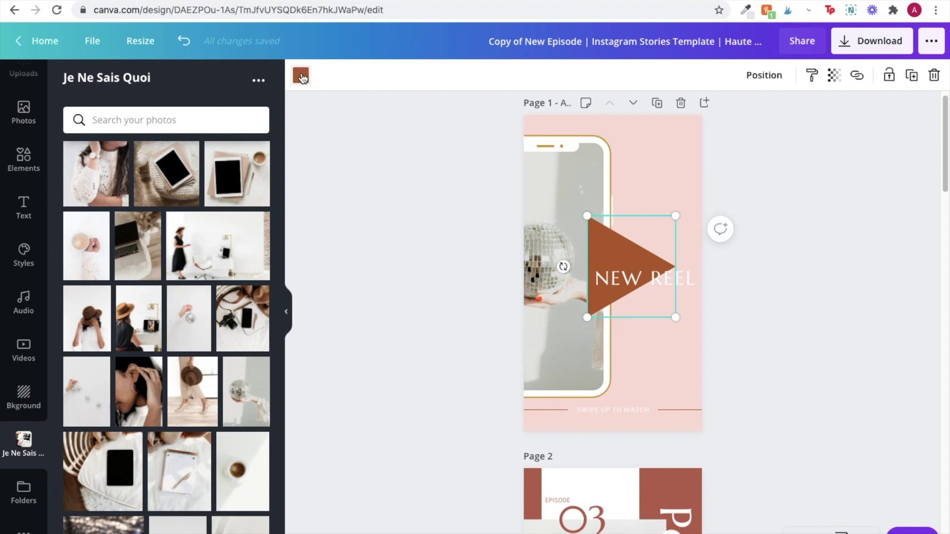
{"action": "left_click", "coordinate": [301, 77]}
{"action": "scroll", "coordinate": [193, 320], "scroll_direction": "down", "scroll_amount": 2}
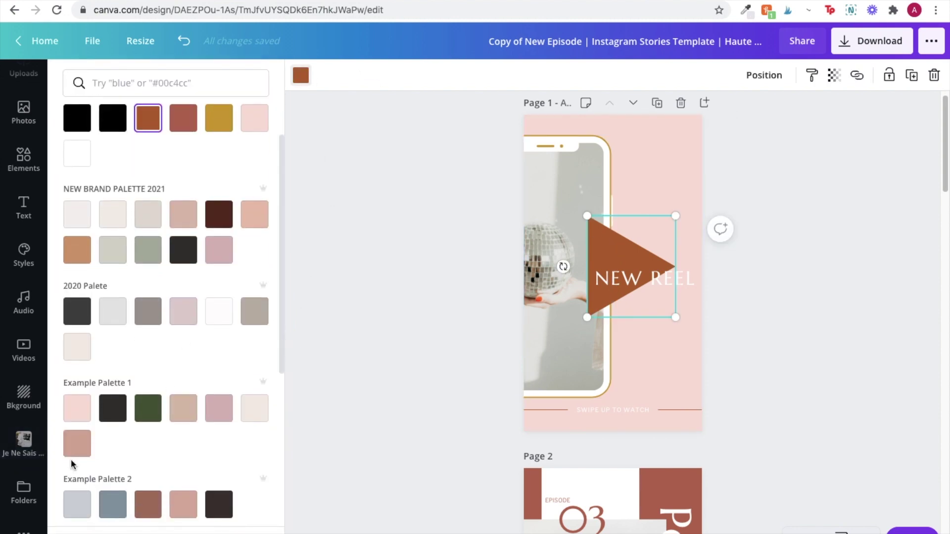
{"action": "left_click", "coordinate": [77, 444]}
{"action": "left_click", "coordinate": [343, 394]}
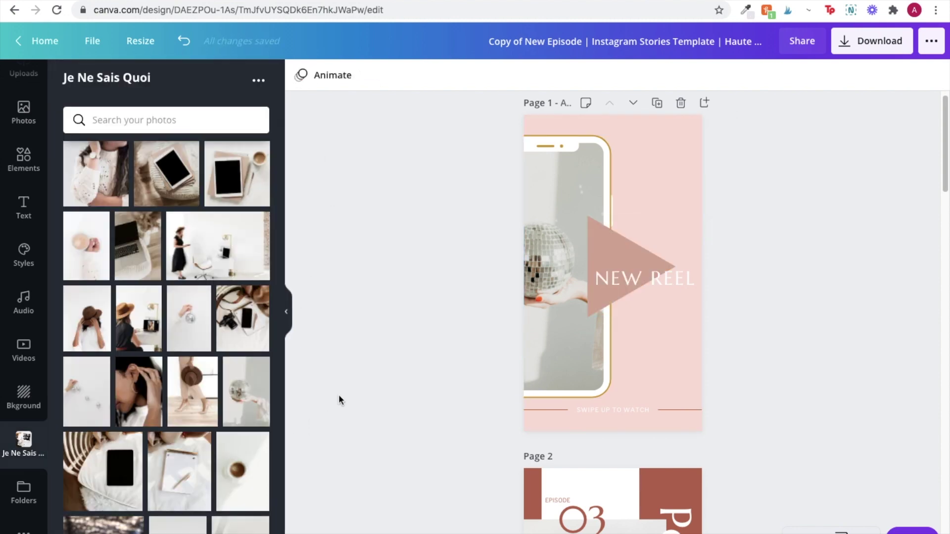
Recolour both gold parts of the phone frame pink and adjust the two divider lines' colour
{"action": "left_click", "coordinate": [566, 180]}
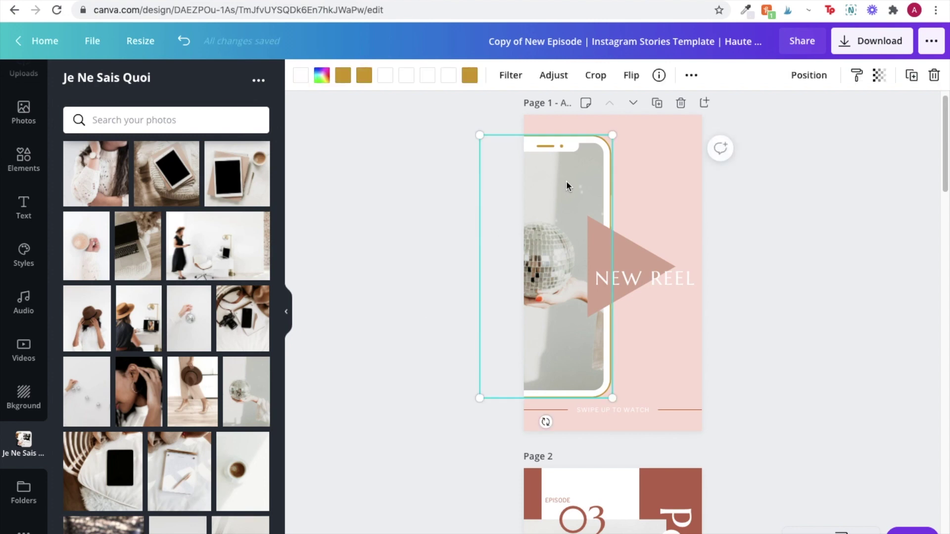
{"action": "left_click", "coordinate": [470, 78]}
{"action": "left_click", "coordinate": [252, 206]}
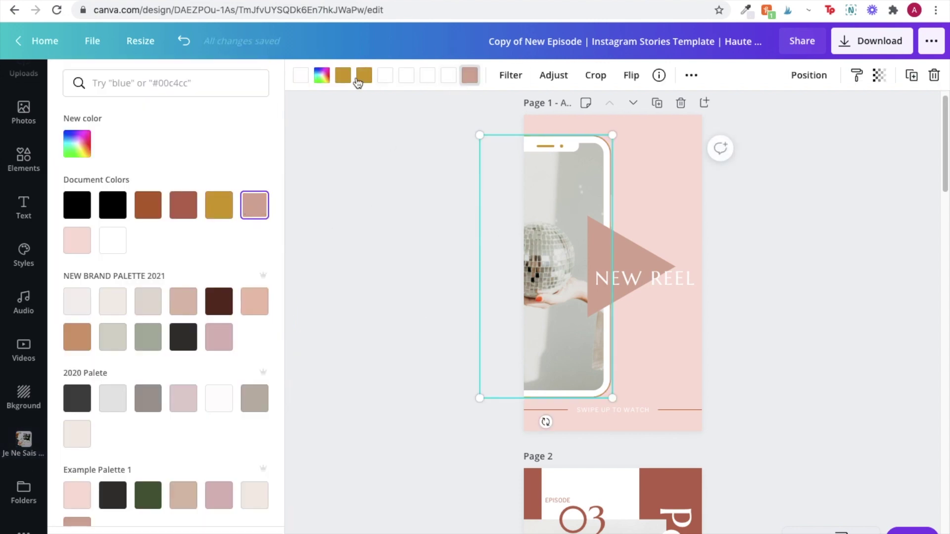
{"action": "left_click", "coordinate": [253, 208]}
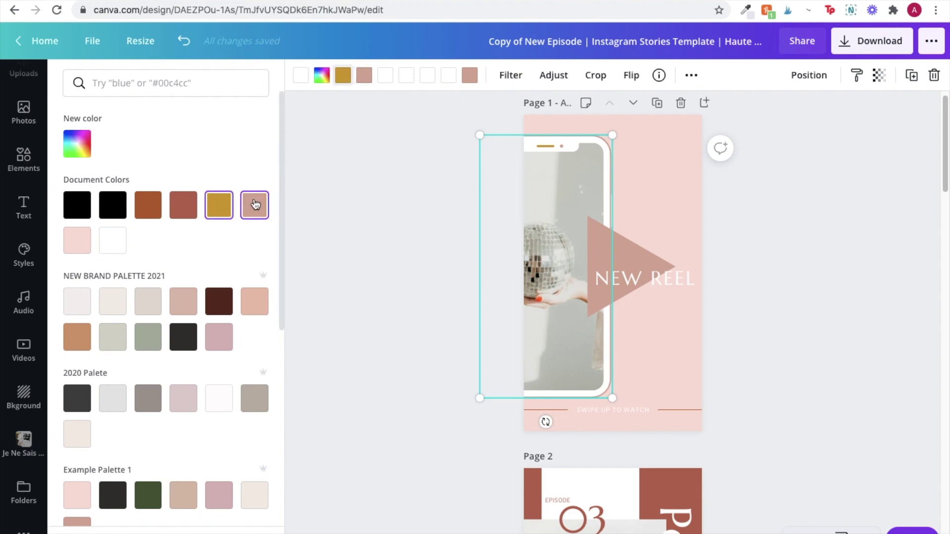
{"action": "left_click", "coordinate": [373, 209]}
{"action": "left_click", "coordinate": [556, 414]}
{"action": "left_click", "coordinate": [680, 411], "text": "shift"}
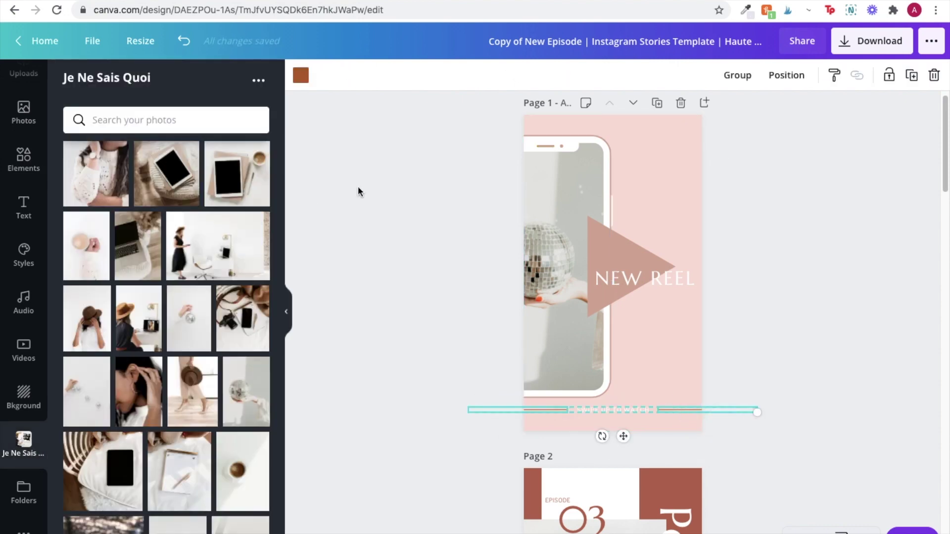
{"action": "left_click", "coordinate": [300, 75]}
{"action": "left_click", "coordinate": [405, 242]}
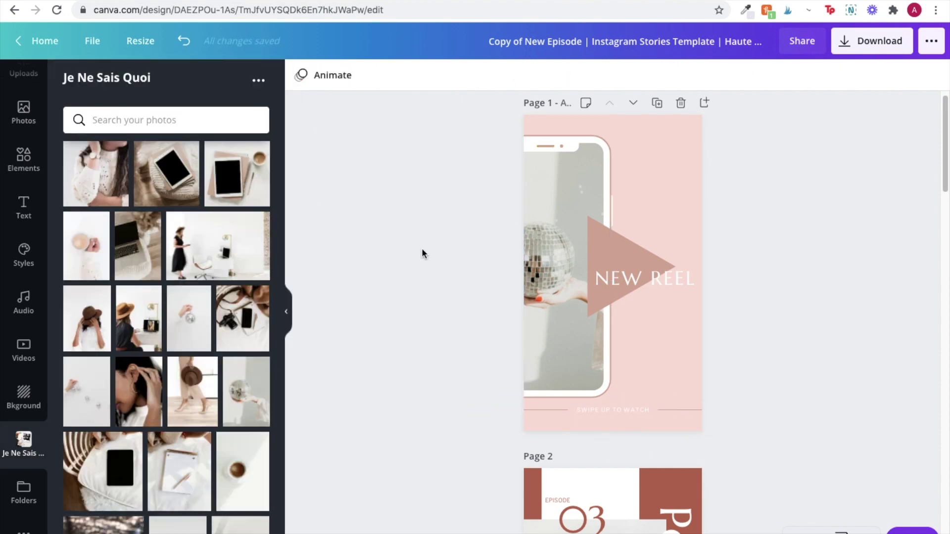
{"action": "left_click", "coordinate": [610, 410]}
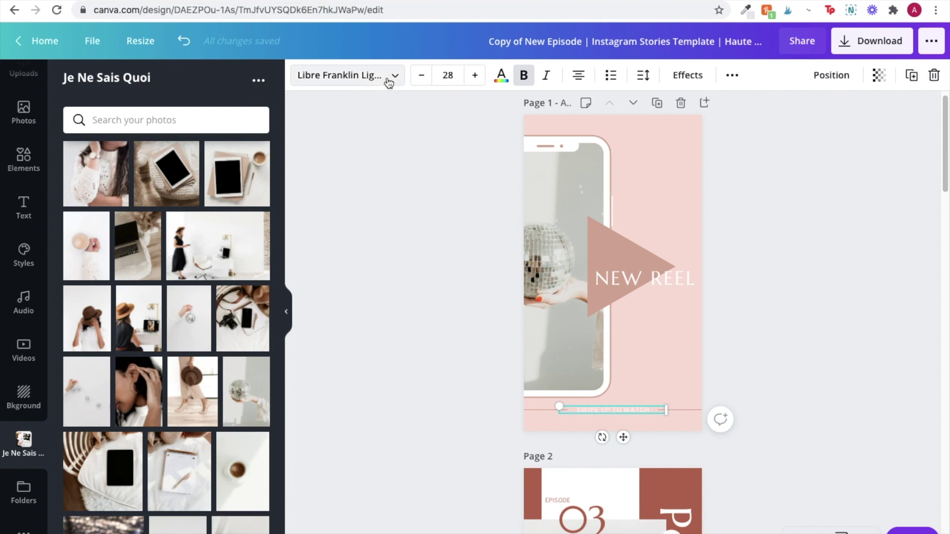
Set the SWIPE UP TO WATCH caption in Code Pro and colour it pink
{"action": "left_click", "coordinate": [388, 80]}
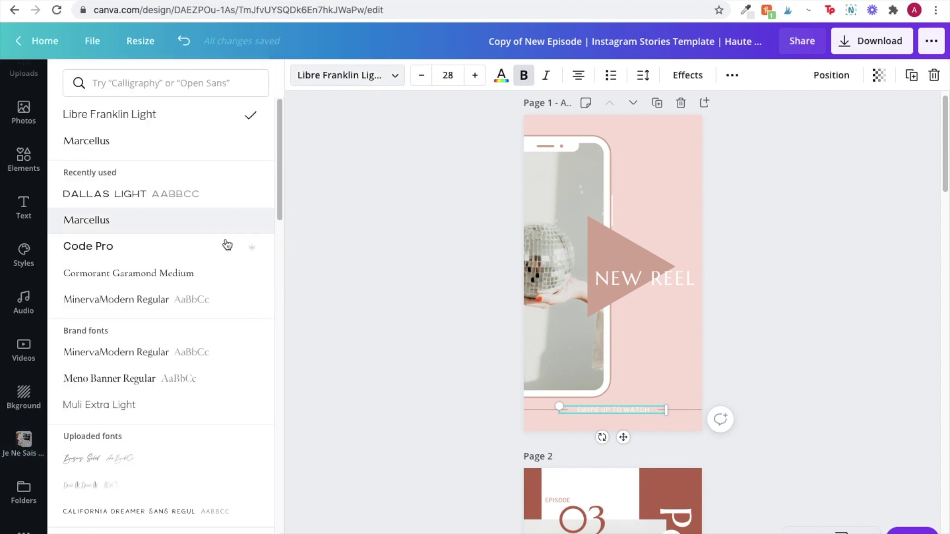
{"action": "left_click", "coordinate": [165, 249]}
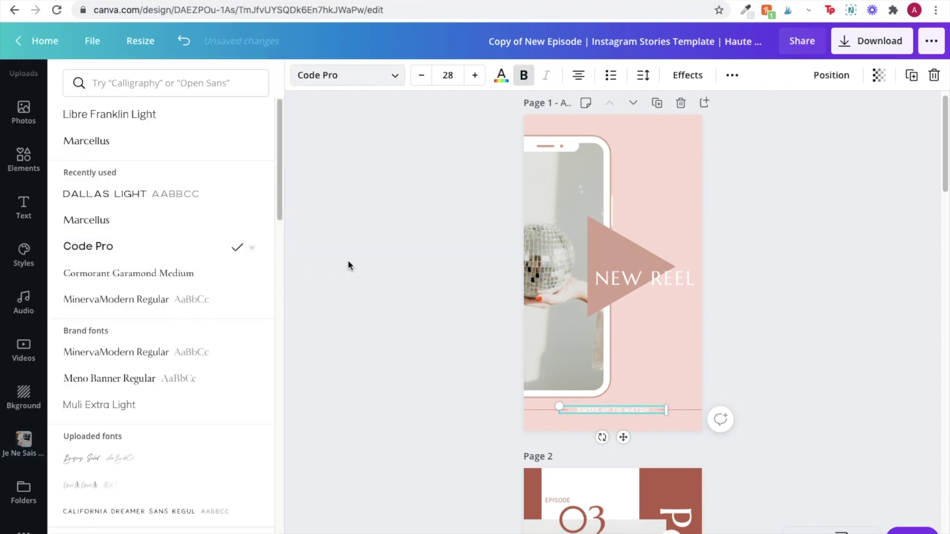
{"action": "left_click", "coordinate": [348, 266]}
{"action": "left_click", "coordinate": [614, 409]}
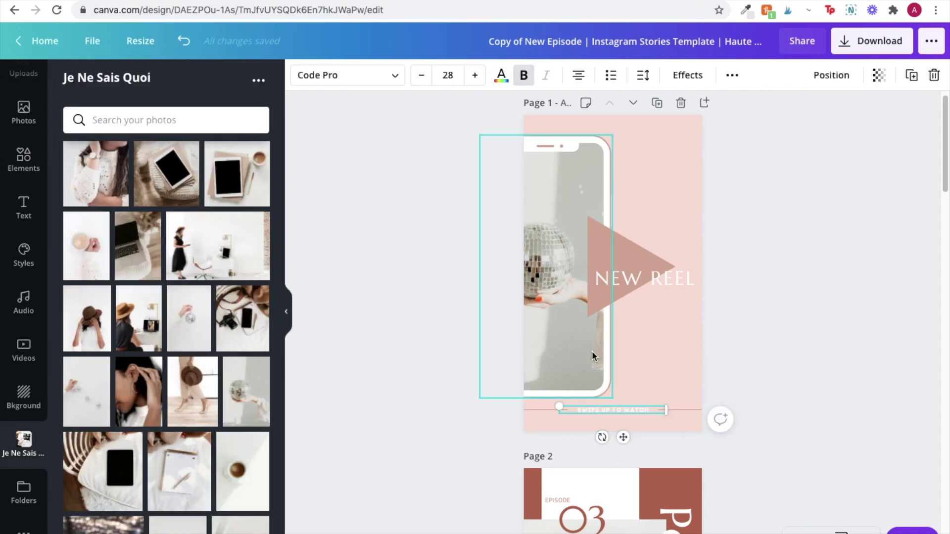
{"action": "left_click", "coordinate": [501, 74]}
{"action": "left_click", "coordinate": [254, 204]}
{"action": "left_click", "coordinate": [372, 242]}
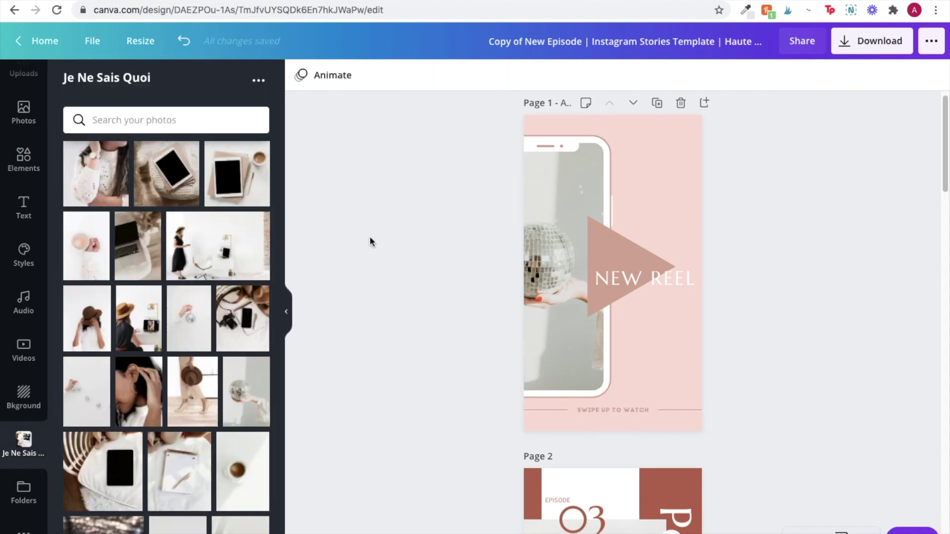
{"action": "left_click", "coordinate": [628, 275]}
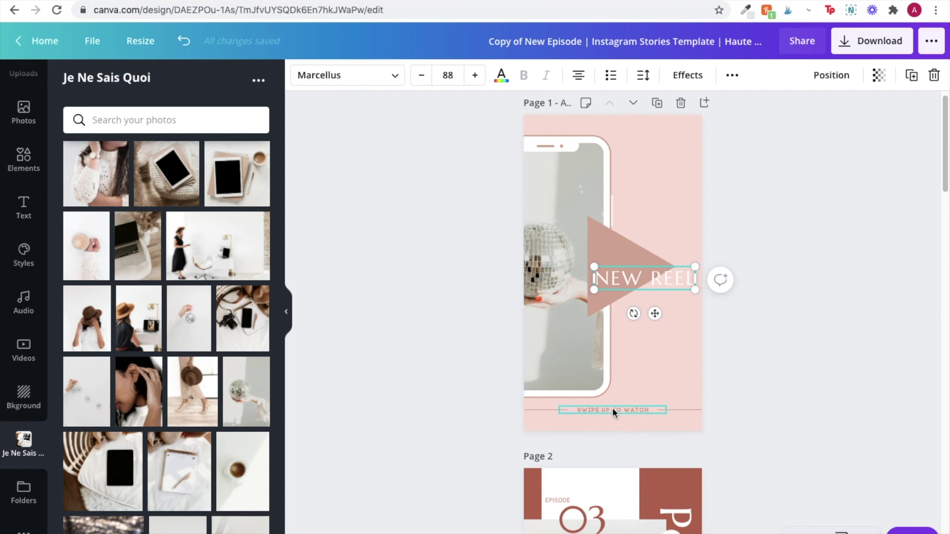
Duplicate SWIPE UP TO WATCH beside the triangle, left-align it and clear its wording for HOW TO CELEBRATE YOUR WINS
{"action": "left_click_drag", "start_coordinate": [612, 409], "coordinate": [659, 314]}
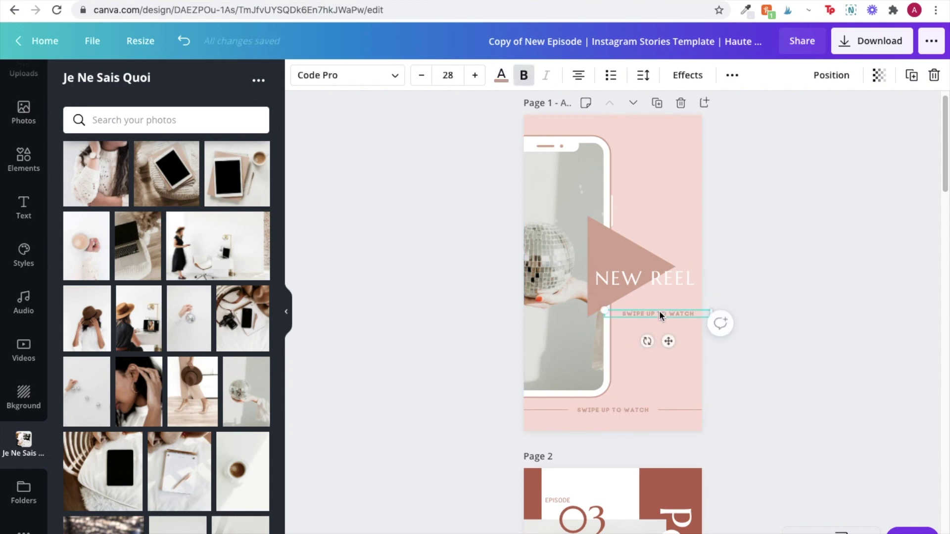
{"action": "double_click", "coordinate": [659, 313]}
{"action": "left_click", "coordinate": [579, 75]}
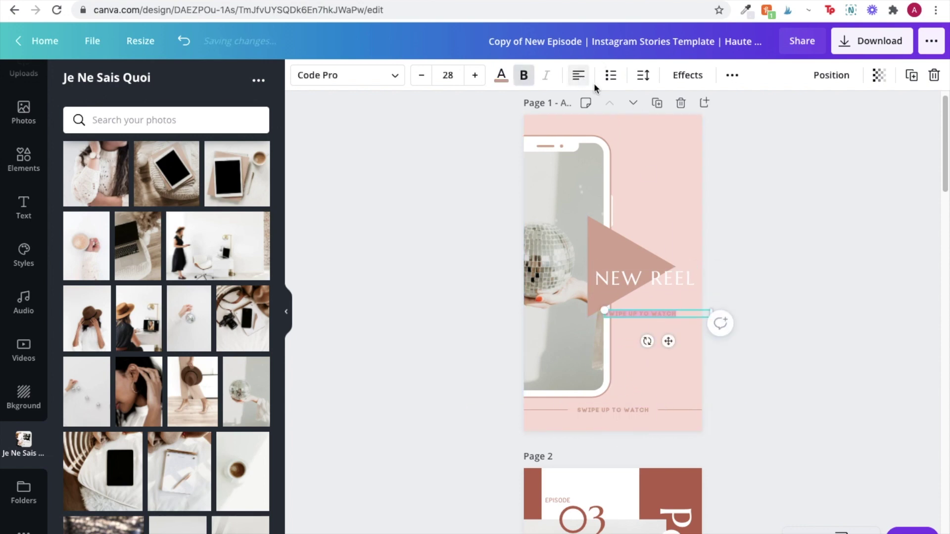
{"action": "left_click", "coordinate": [655, 312]}
{"action": "triple_click", "coordinate": [656, 313]}
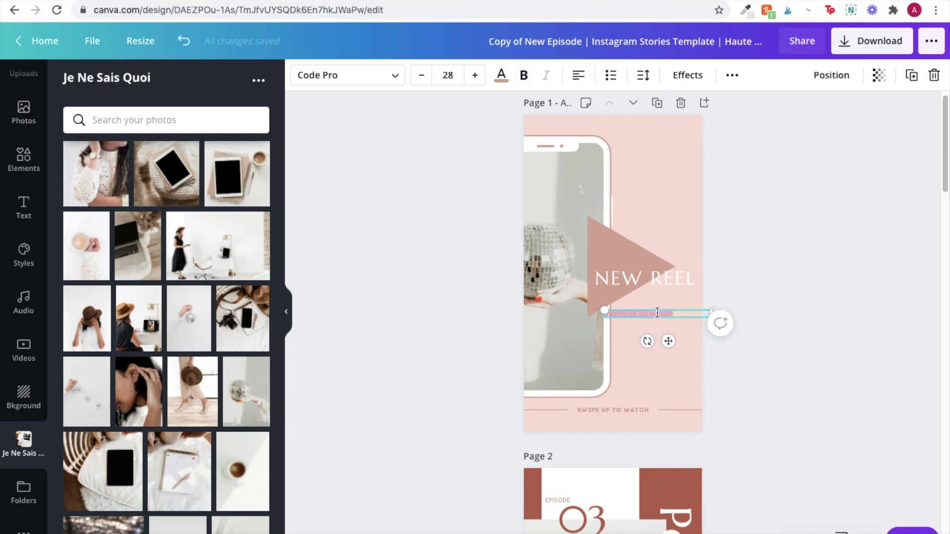
{"action": "key", "text": "BackSpace"}
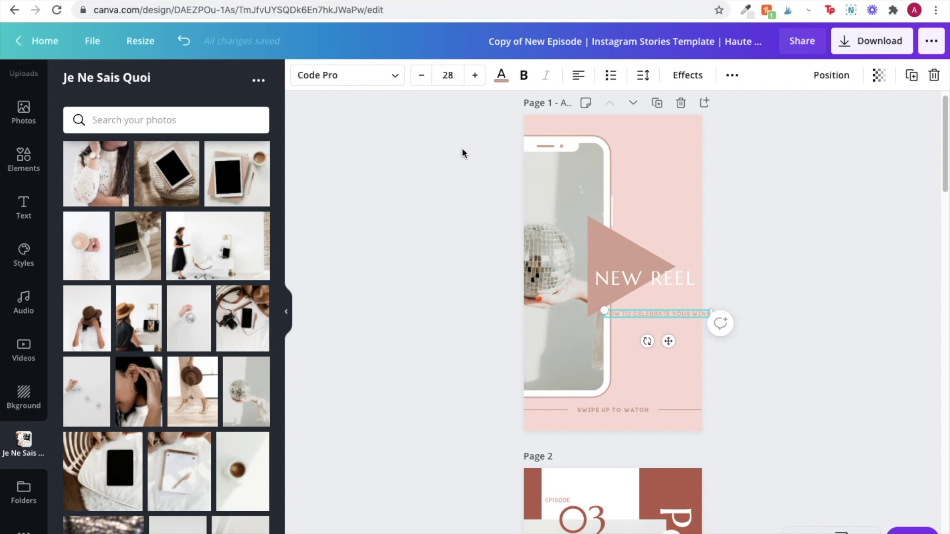
Colour the subtitle dark brown and fit it just beneath NEW REEL
{"action": "left_click", "coordinate": [500, 75]}
{"action": "left_click", "coordinate": [219, 302]}
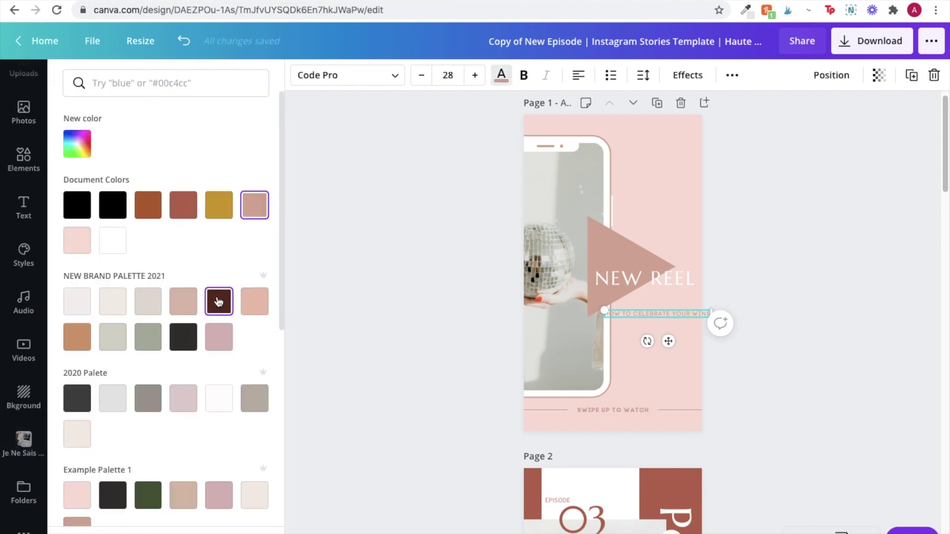
{"action": "left_click", "coordinate": [370, 299]}
{"action": "left_click_drag", "start_coordinate": [654, 306], "coordinate": [657, 295]}
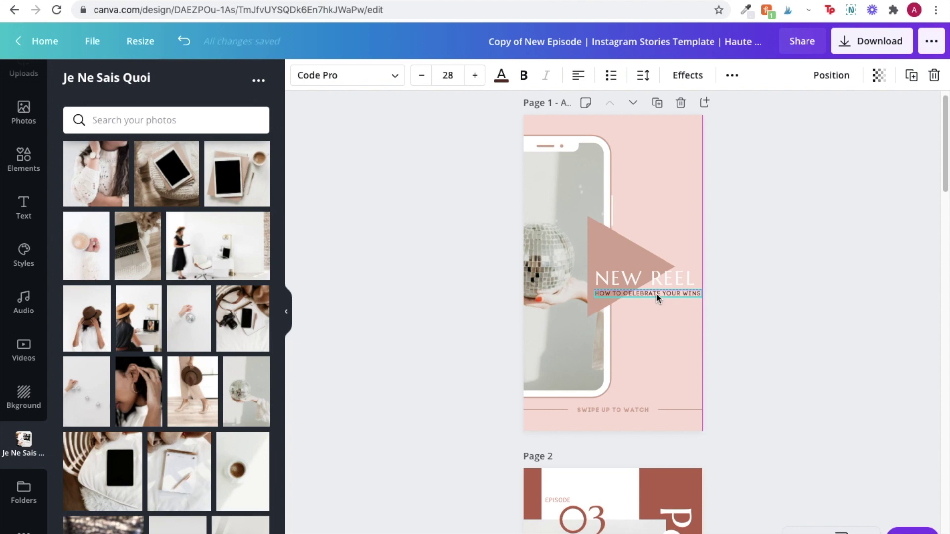
{"action": "mouse_move", "coordinate": [702, 297]}
{"action": "left_mouse_down"}
{"action": "mouse_move", "coordinate": [692, 295]}
{"action": "mouse_move", "coordinate": [702, 297]}
{"action": "left_mouse_up"}
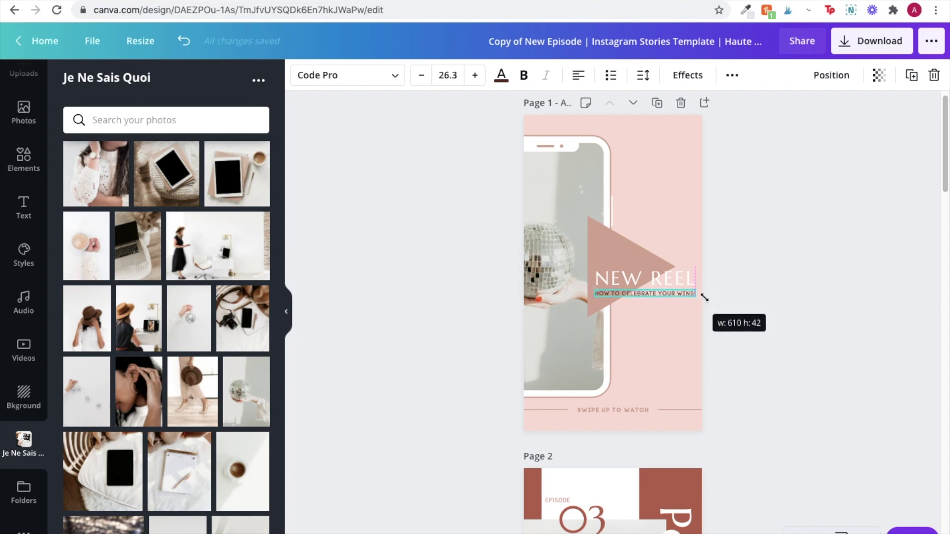
{"action": "left_click", "coordinate": [800, 304]}
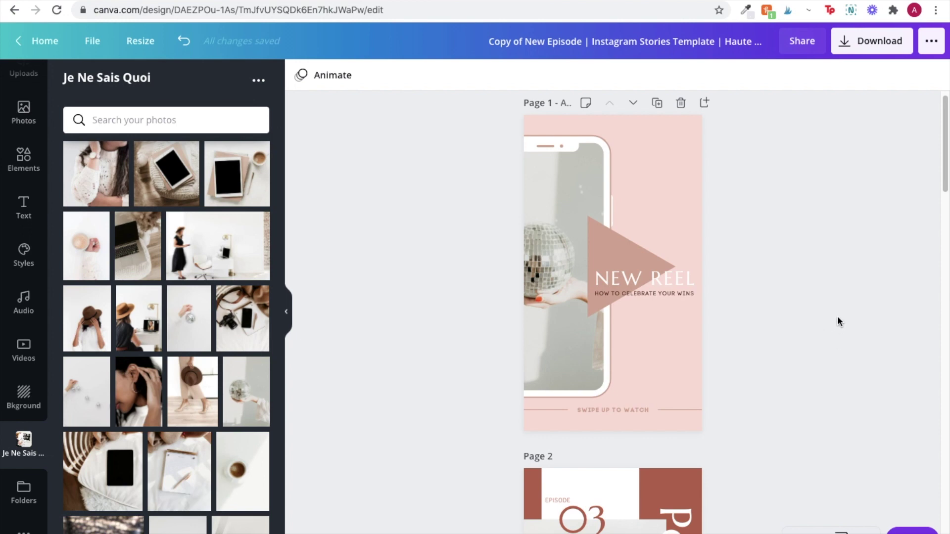
{"action": "key", "text": "ctrl+z"}
{"action": "scroll", "coordinate": [837, 322], "scroll_direction": "down", "scroll_amount": 6}
Put the pointing-hands photo in Page 2's frame, enlarged and shifted slightly right
{"action": "scroll", "coordinate": [782, 320], "scroll_direction": "down", "scroll_amount": 1}
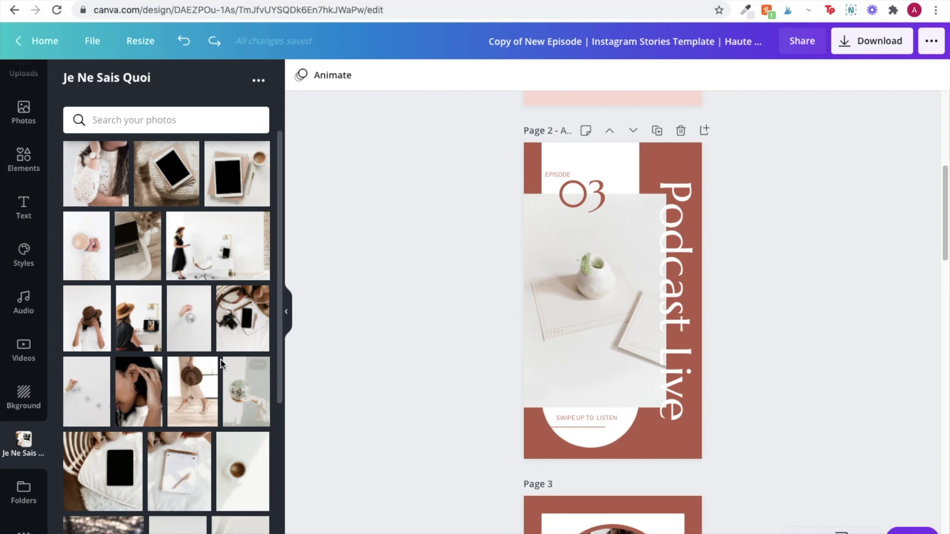
{"action": "scroll", "coordinate": [220, 359], "scroll_direction": "down", "scroll_amount": 3}
{"action": "scroll", "coordinate": [221, 358], "scroll_direction": "down", "scroll_amount": 3}
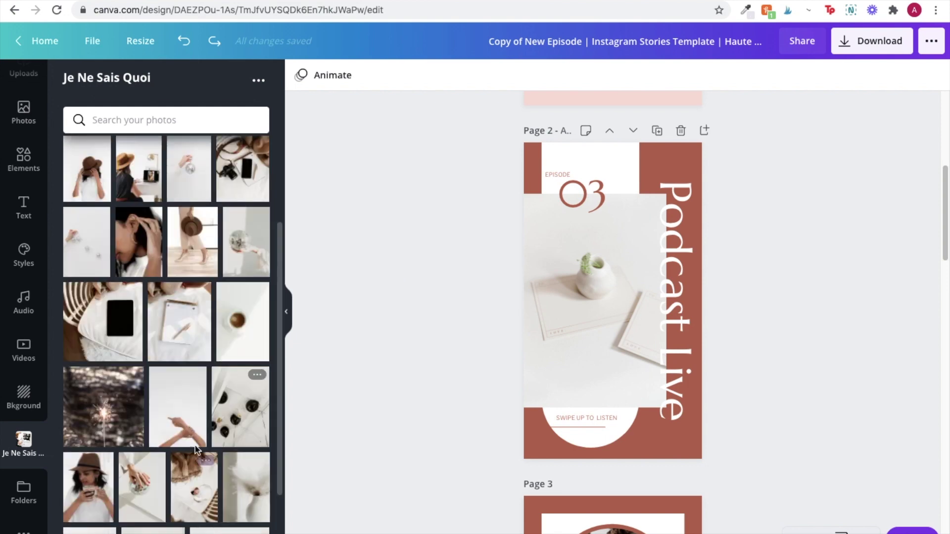
{"action": "left_click_drag", "start_coordinate": [190, 374], "coordinate": [604, 318]}
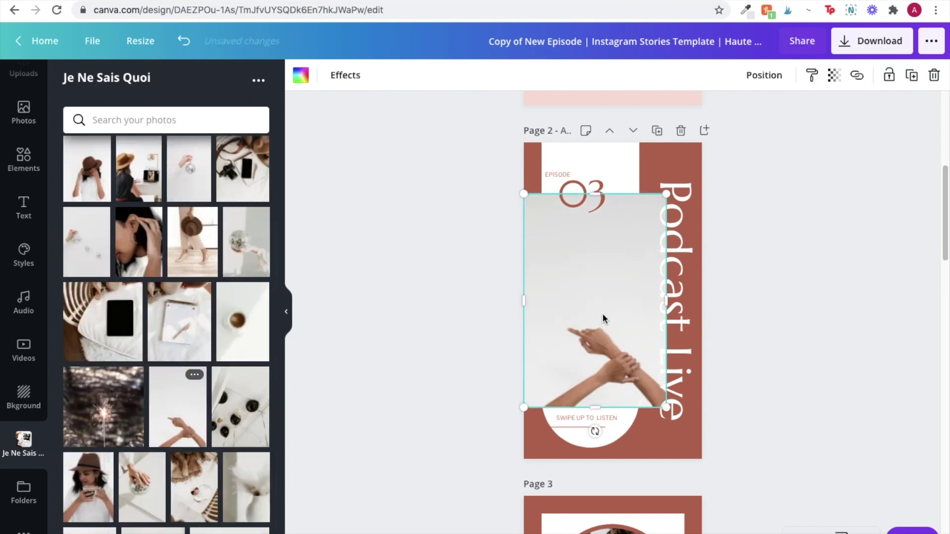
{"action": "double_click", "coordinate": [547, 200]}
{"action": "left_click_drag", "start_coordinate": [520, 195], "coordinate": [450, 124]}
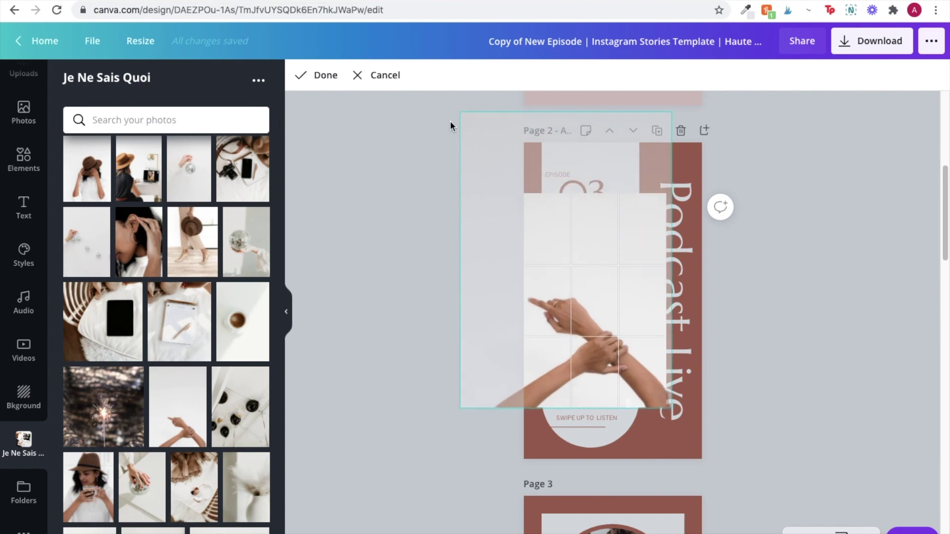
{"action": "left_click_drag", "start_coordinate": [628, 313], "coordinate": [657, 313]}
{"action": "left_click", "coordinate": [439, 299]}
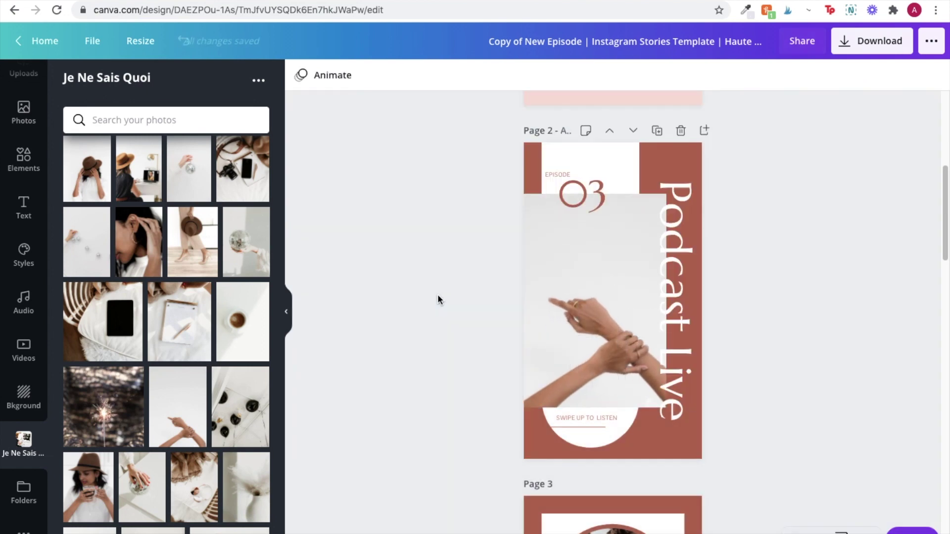
{"action": "left_click", "coordinate": [687, 328]}
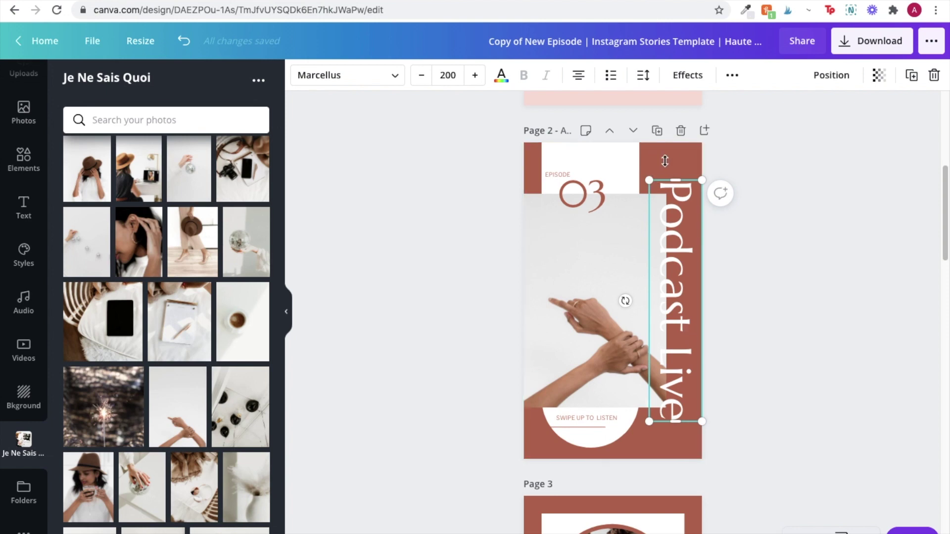
Turn Page 2's background pink and colour 03 with the divider line pale pink
{"action": "left_click", "coordinate": [764, 166]}
{"action": "left_click", "coordinate": [301, 76]}
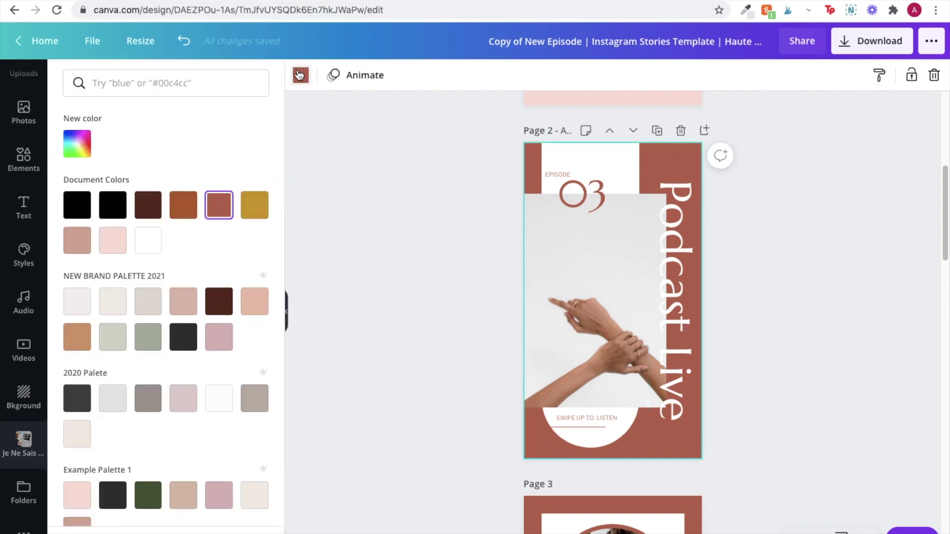
{"action": "left_click", "coordinate": [76, 240]}
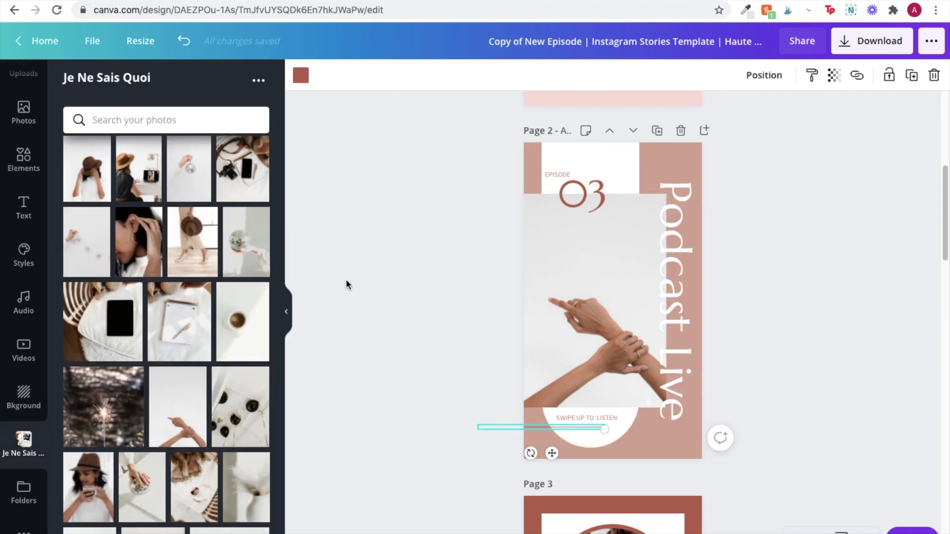
{"action": "left_click", "coordinate": [587, 194], "text": "shift"}
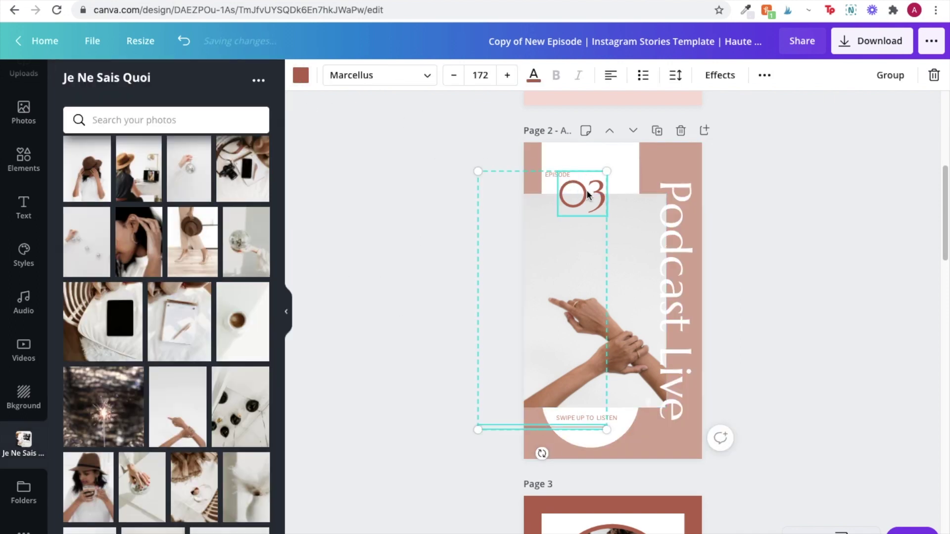
{"action": "left_click", "coordinate": [300, 76]}
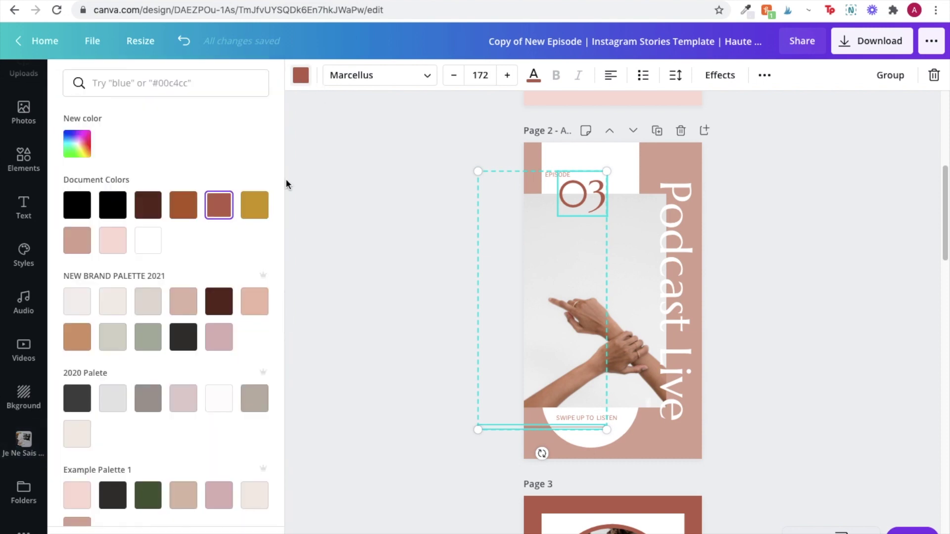
{"action": "left_click", "coordinate": [115, 242]}
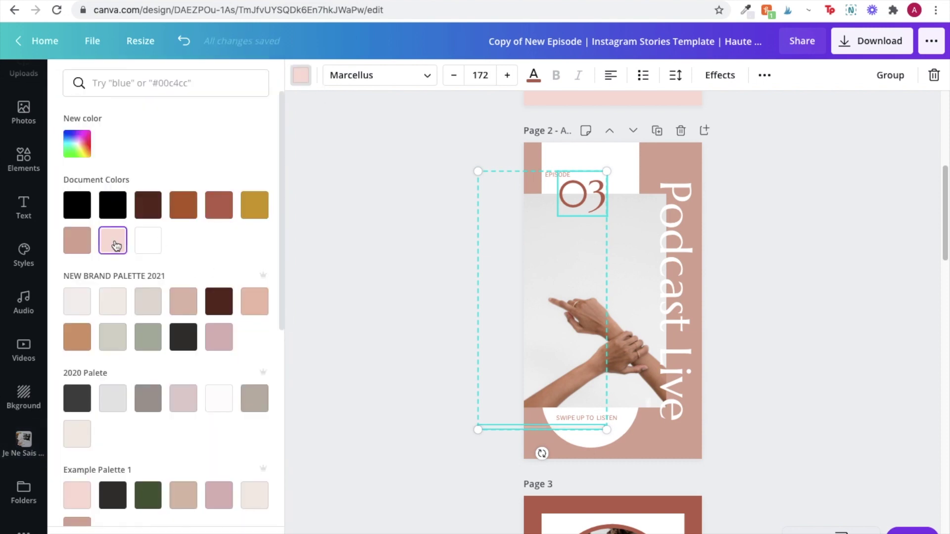
{"action": "left_click", "coordinate": [325, 267]}
Recolour the 03 number on its own to a darker dusty pink
{"action": "left_click", "coordinate": [582, 194]}
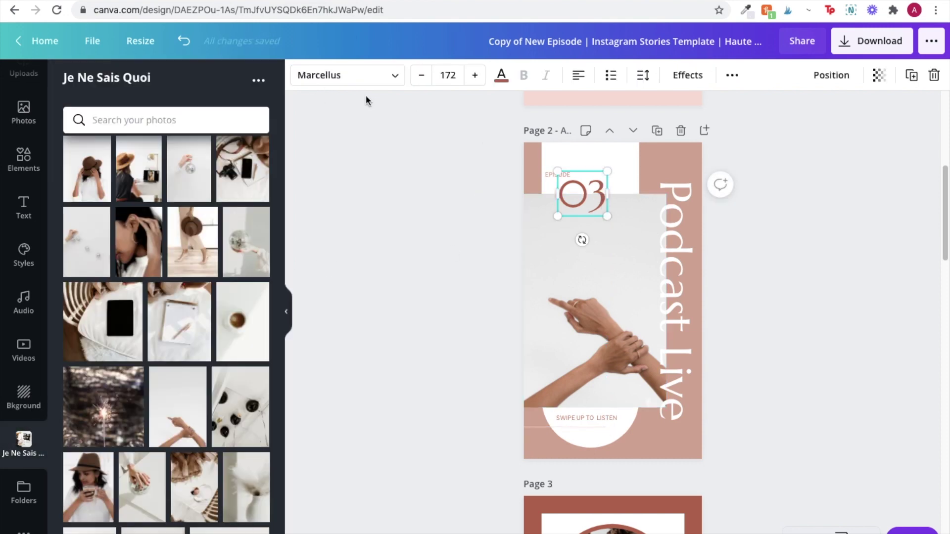
{"action": "left_click", "coordinate": [502, 75]}
{"action": "left_click", "coordinate": [105, 242]}
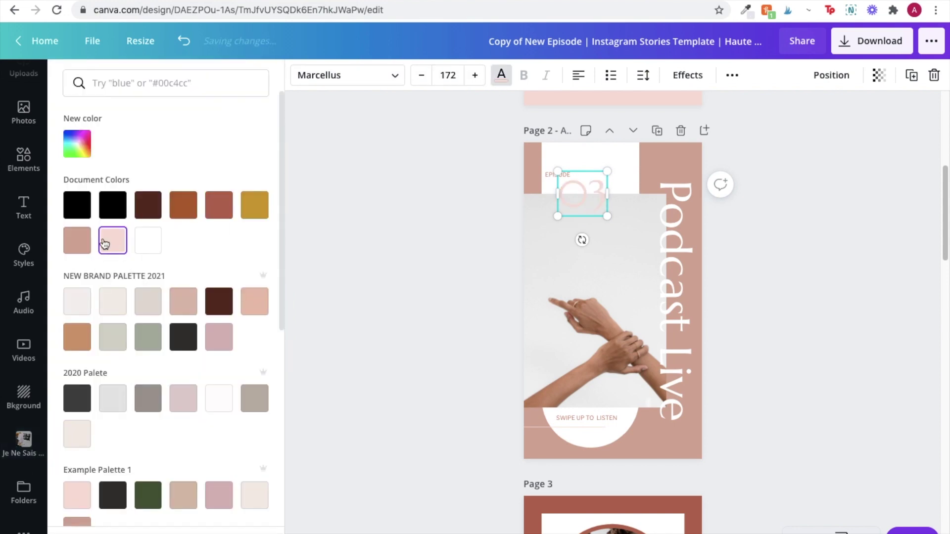
{"action": "left_click", "coordinate": [77, 239]}
{"action": "left_click", "coordinate": [325, 268]}
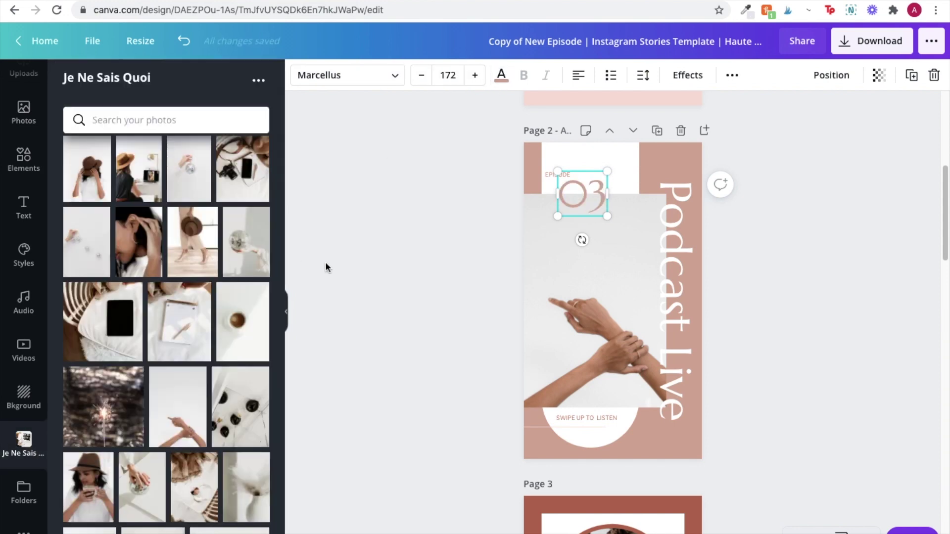
{"action": "left_click", "coordinate": [326, 268]}
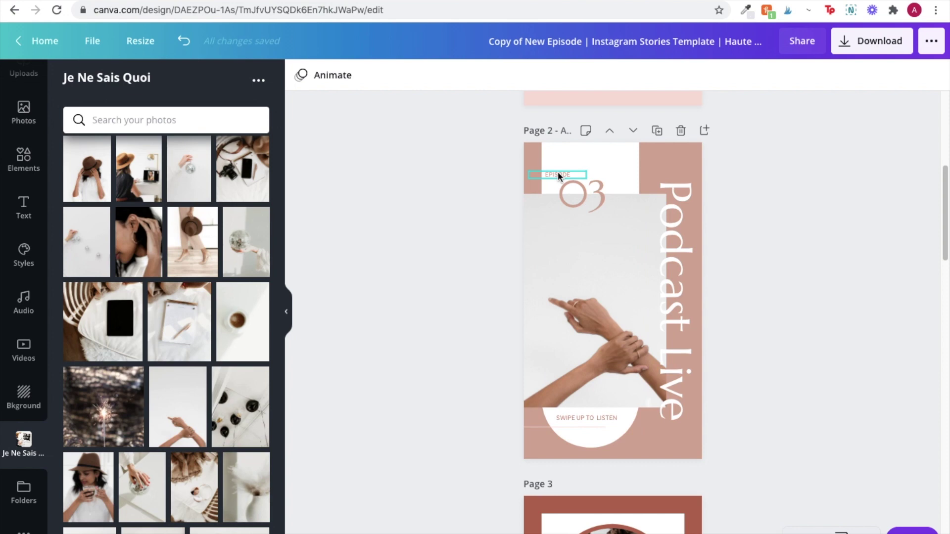
Replace the vertical Podcast Live title's wording with Instagram Live
{"action": "left_click", "coordinate": [686, 222]}
{"action": "left_click", "coordinate": [682, 247]}
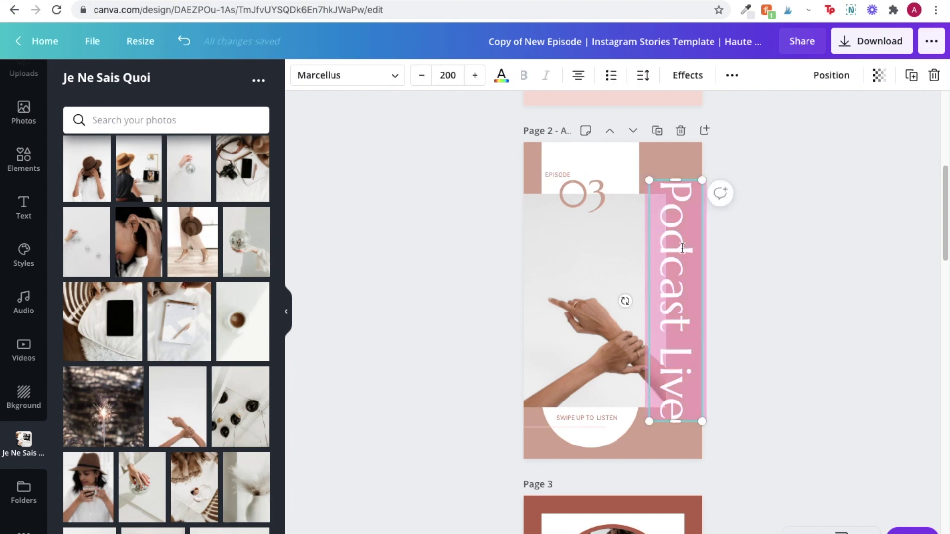
{"action": "key", "text": "BackSpace"}
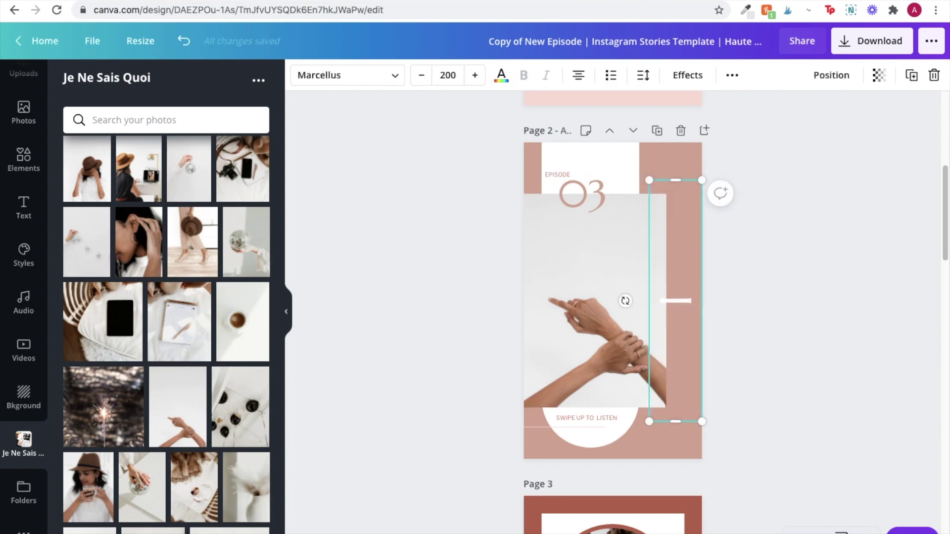
{"action": "type", "text": "SUB"}
{"action": "key", "text": "BackSpace"}
{"action": "key", "text": "BackSpace"}
{"action": "key", "text": "BackSpace"}
{"action": "type", "text": "Subtagram"}
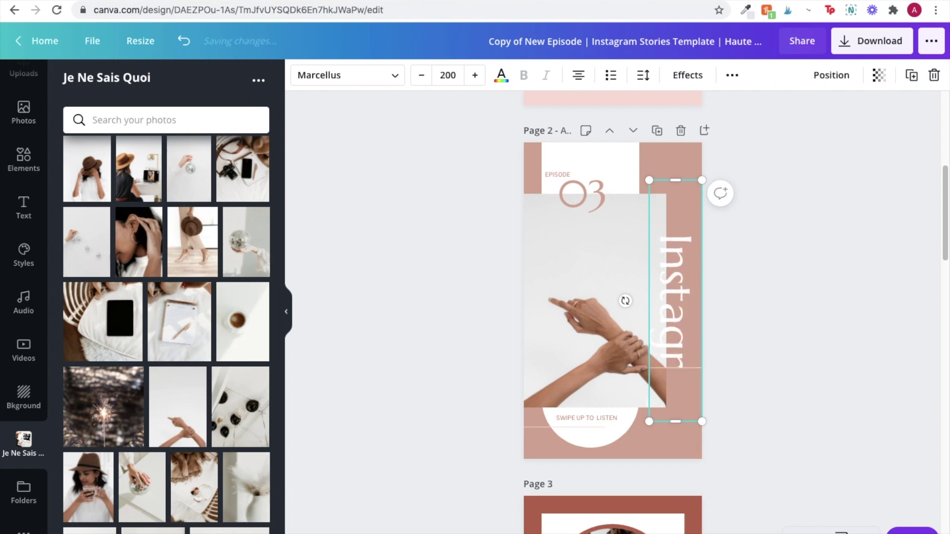
{"action": "type", "text": " Live"}
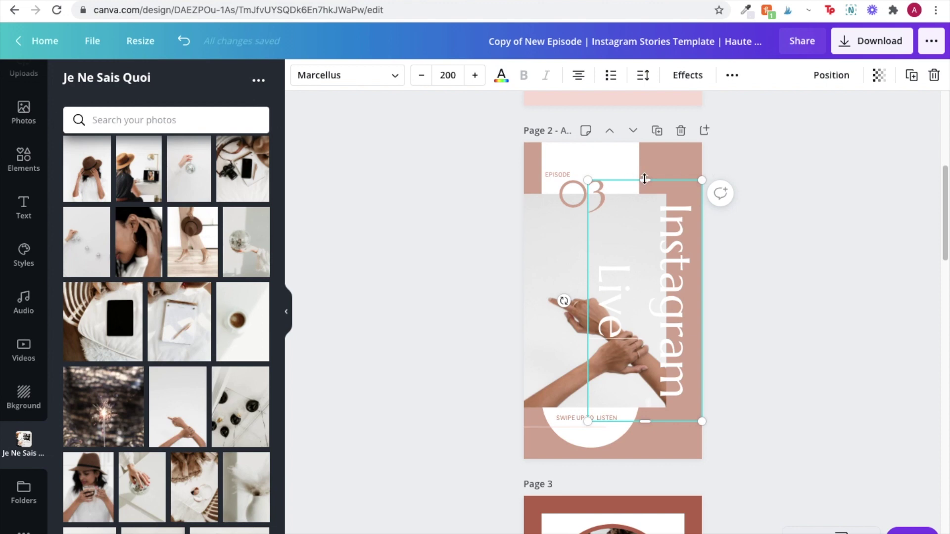
Lengthen the title box to one line and enlarge the text to size 229
{"action": "left_click_drag", "start_coordinate": [645, 180], "coordinate": [651, 143]}
{"action": "left_click_drag", "start_coordinate": [646, 421], "coordinate": [723, 479]}
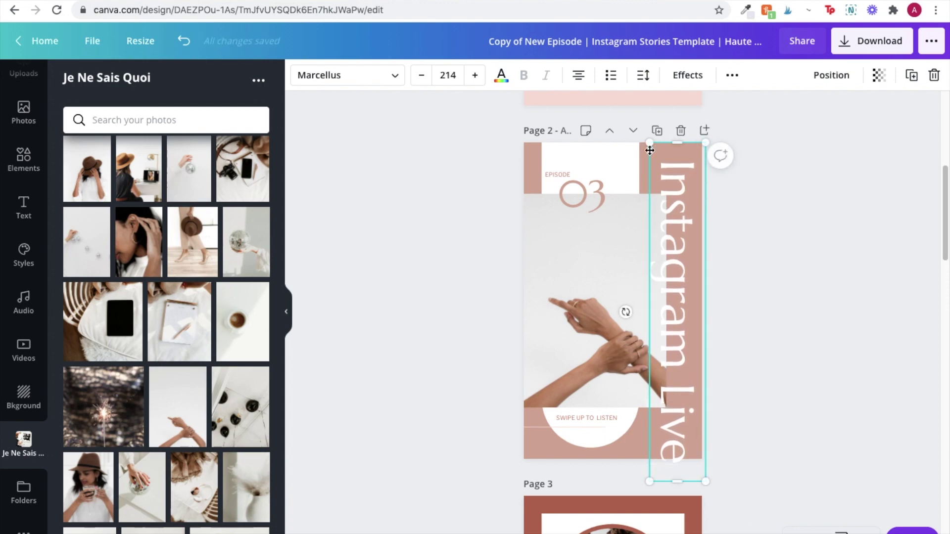
{"action": "left_click_drag", "start_coordinate": [648, 144], "coordinate": [638, 121]}
{"action": "left_click", "coordinate": [809, 240]}
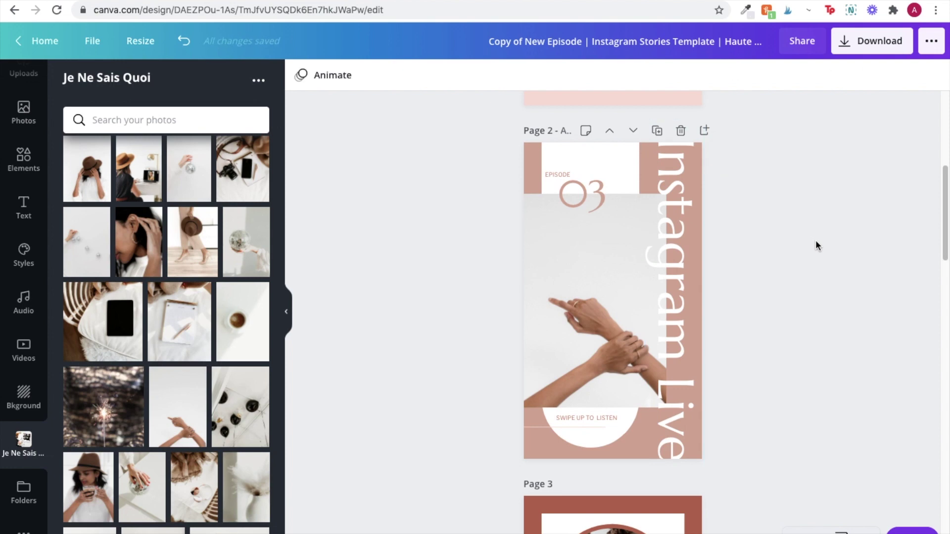
{"action": "left_click", "coordinate": [696, 324]}
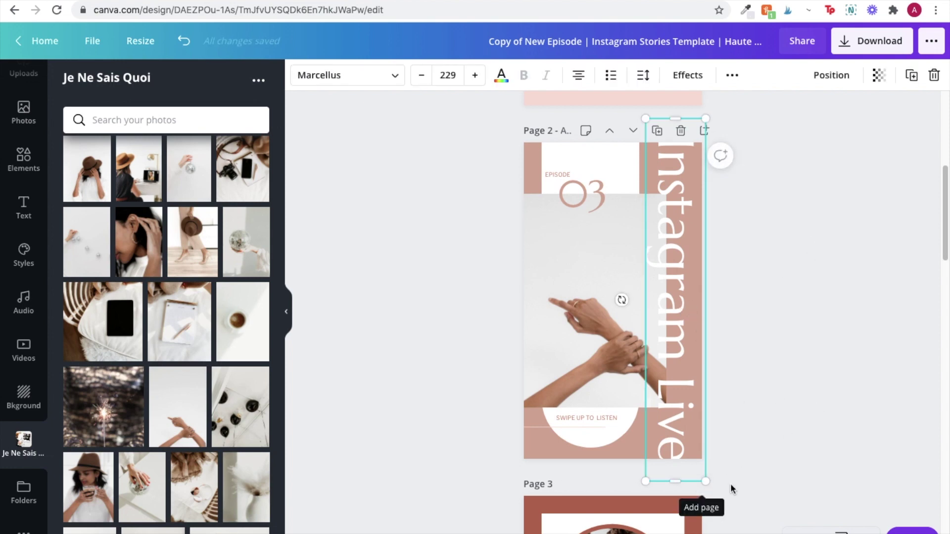
{"action": "left_click", "coordinate": [771, 476]}
Set the SWIPE UP TO LISTEN text in the Code Pro font
{"action": "left_click", "coordinate": [585, 418]}
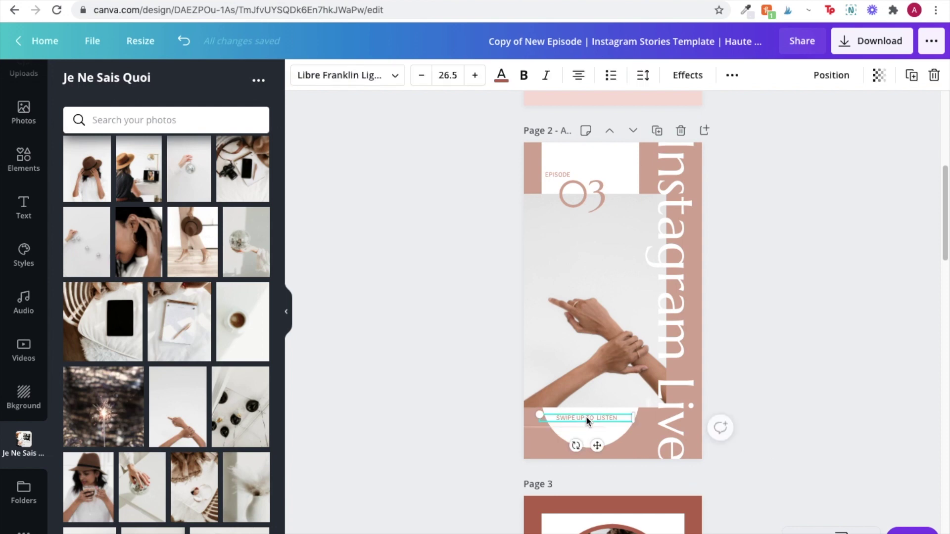
{"action": "left_click", "coordinate": [391, 75]}
{"action": "left_click", "coordinate": [170, 115]}
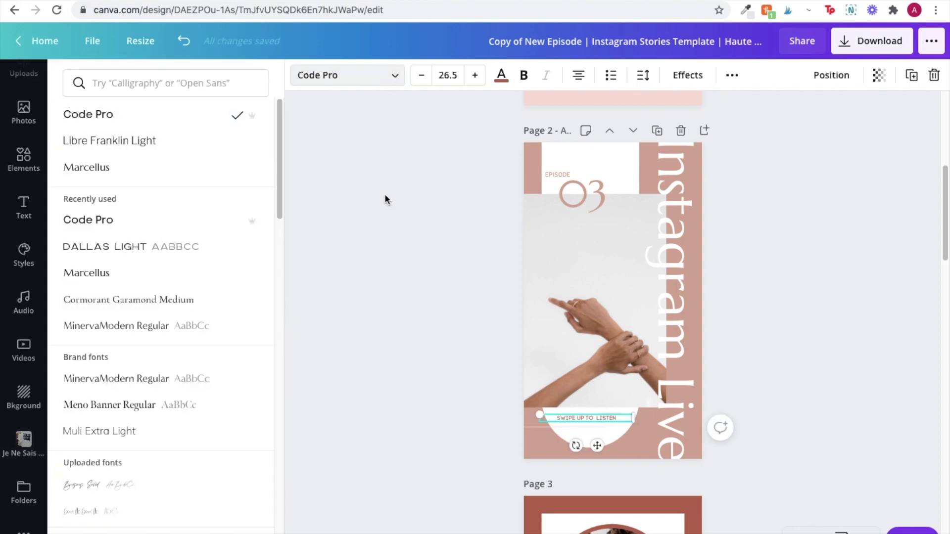
{"action": "left_click", "coordinate": [384, 194]}
Move EPISODE below 03, make it dark-brown Code Pro reading BODY POSITIVITY AT ALL AGES
{"action": "left_click", "coordinate": [555, 174]}
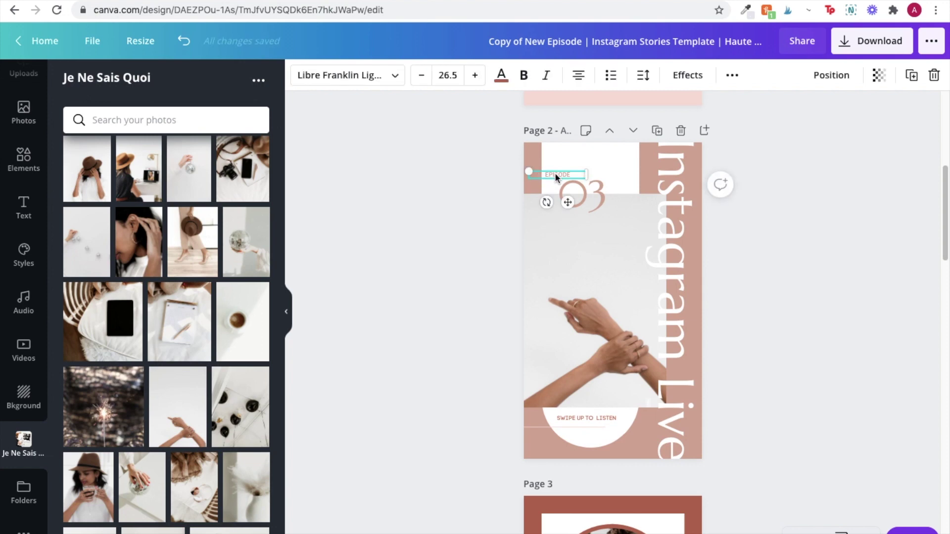
{"action": "left_click_drag", "start_coordinate": [555, 177], "coordinate": [590, 226]}
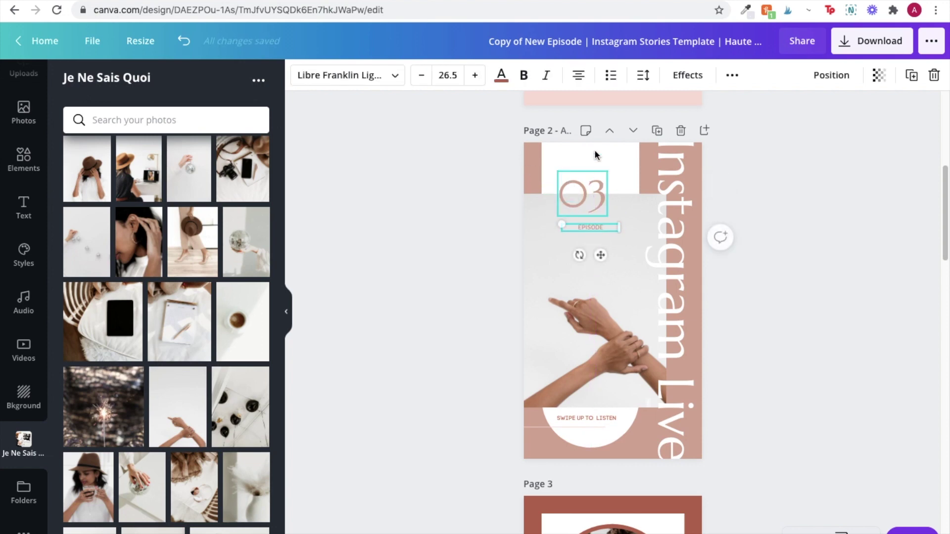
{"action": "double_click", "coordinate": [599, 229]}
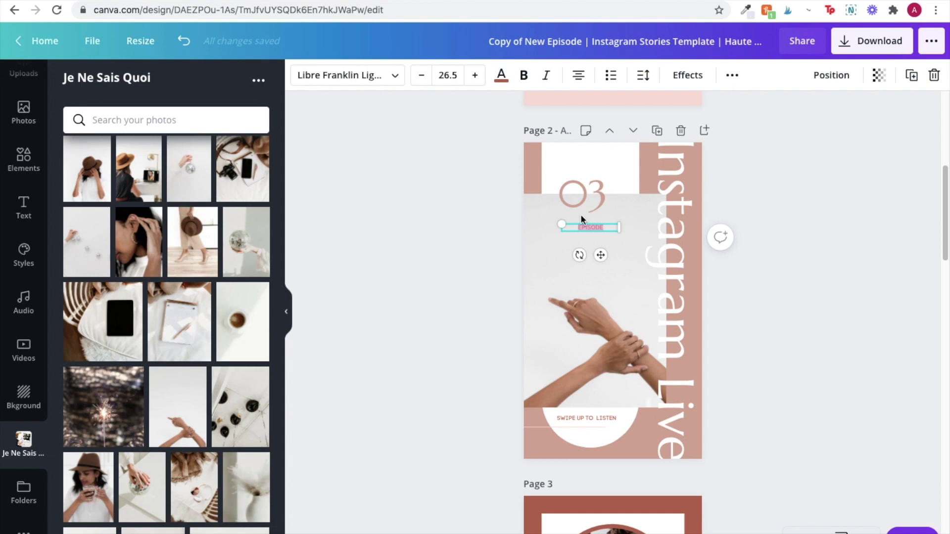
{"action": "left_click", "coordinate": [501, 75]}
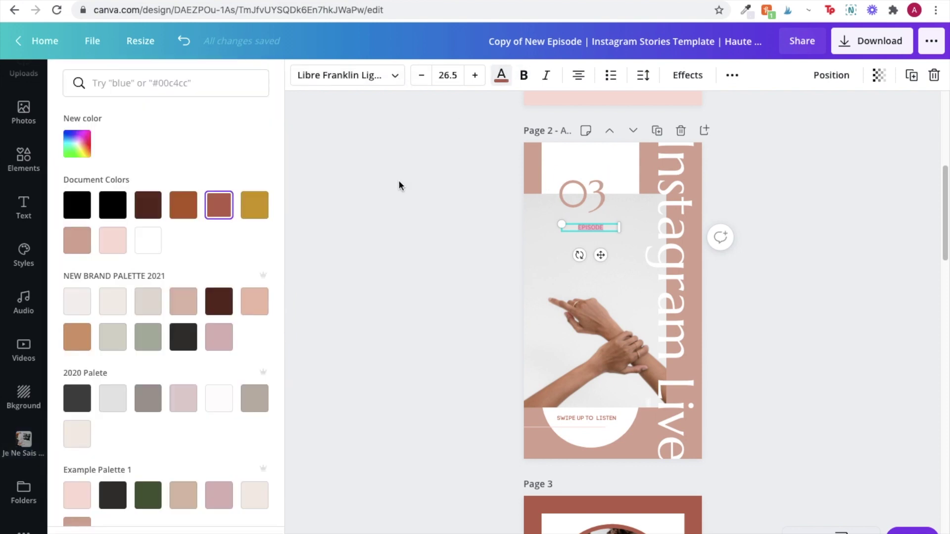
{"action": "left_click", "coordinate": [151, 206]}
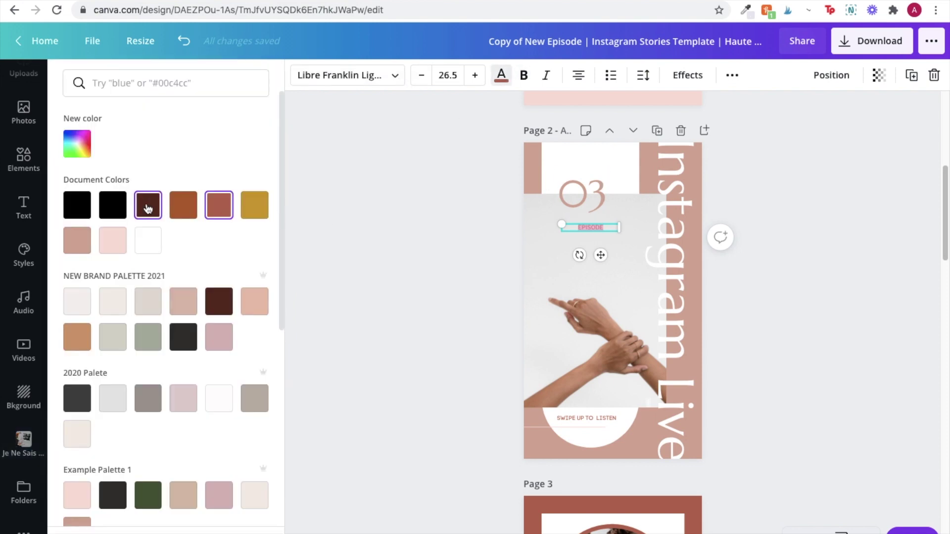
{"action": "left_click", "coordinate": [393, 77]}
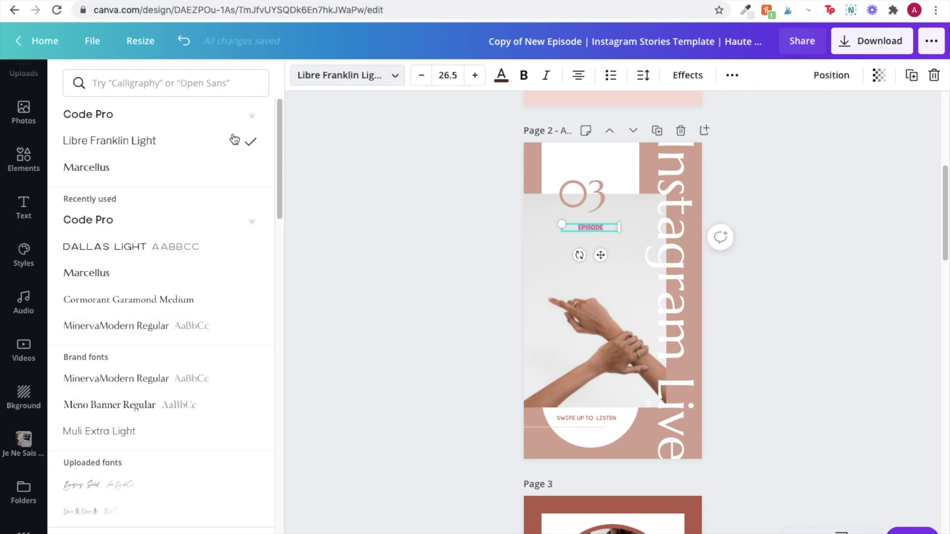
{"action": "left_click", "coordinate": [102, 119]}
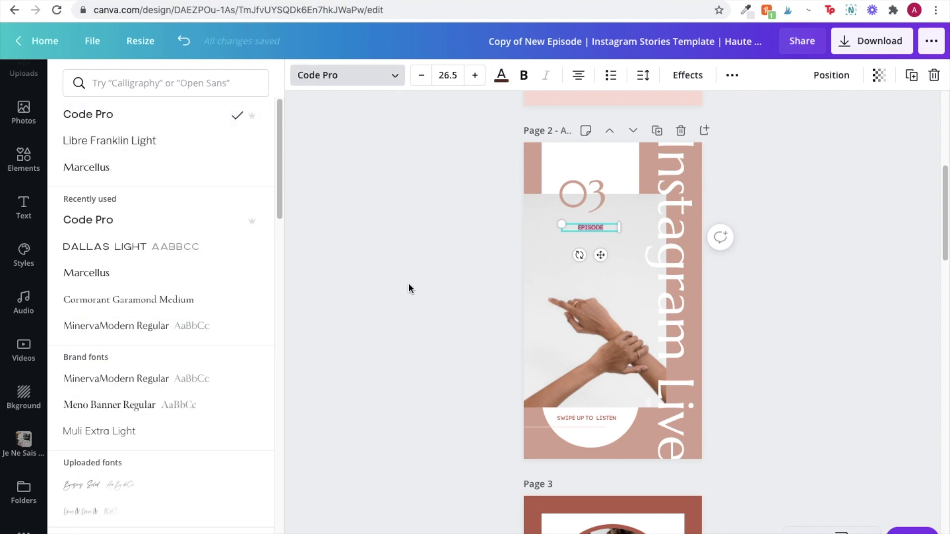
{"action": "key", "text": "BackSpace"}
{"action": "type", "text": "* BODY POSITIVITY AT ALL AGED"}
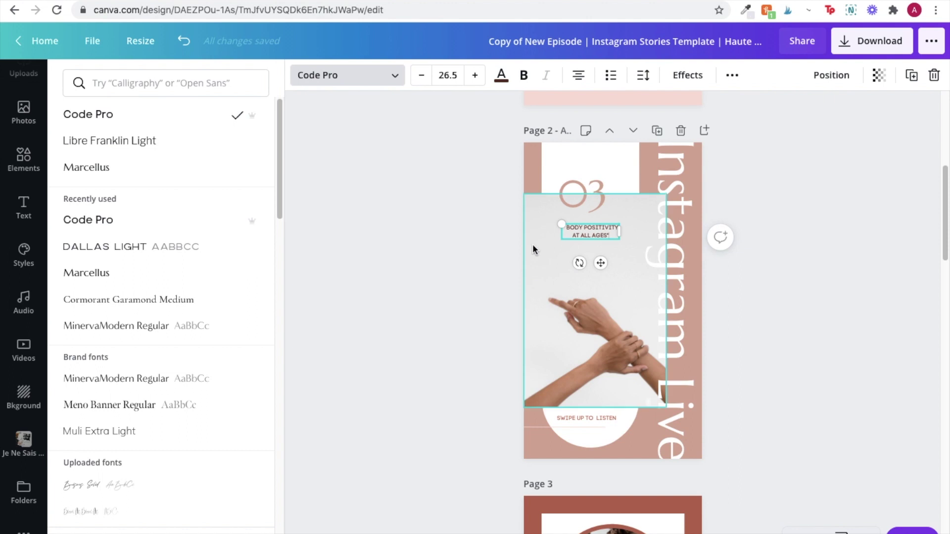
{"action": "left_click", "coordinate": [831, 297]}
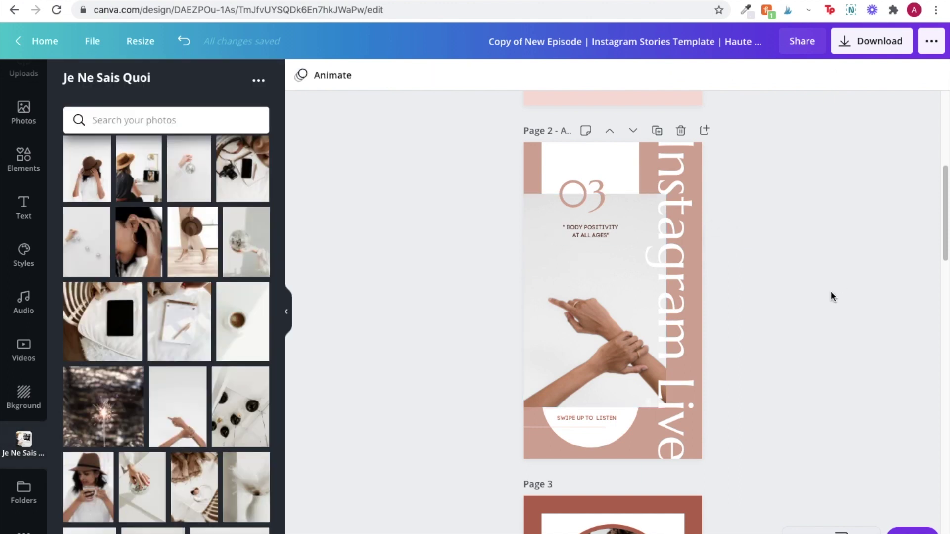
Enlarge the caption to size 30.2 and centre it with 03 on the page
{"action": "left_click", "coordinate": [598, 232]}
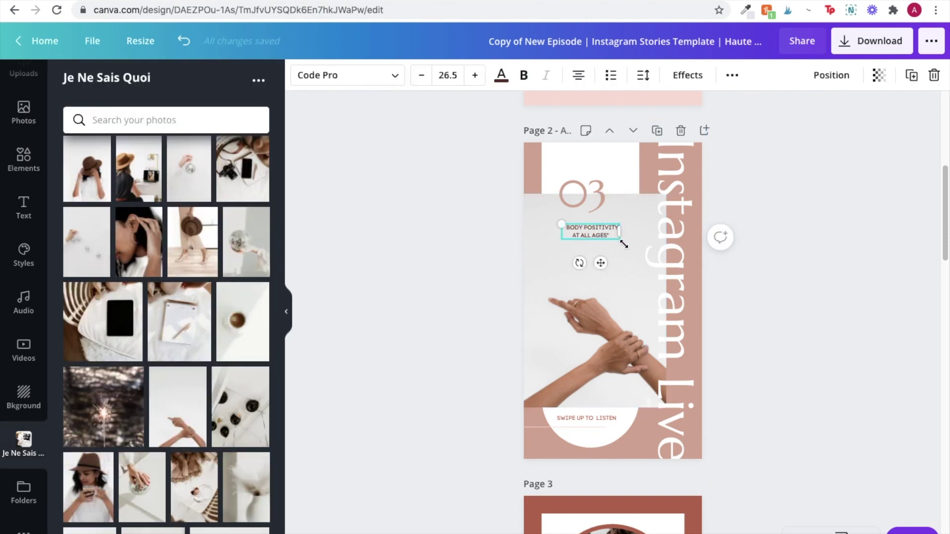
{"action": "left_click_drag", "start_coordinate": [623, 244], "coordinate": [628, 246]}
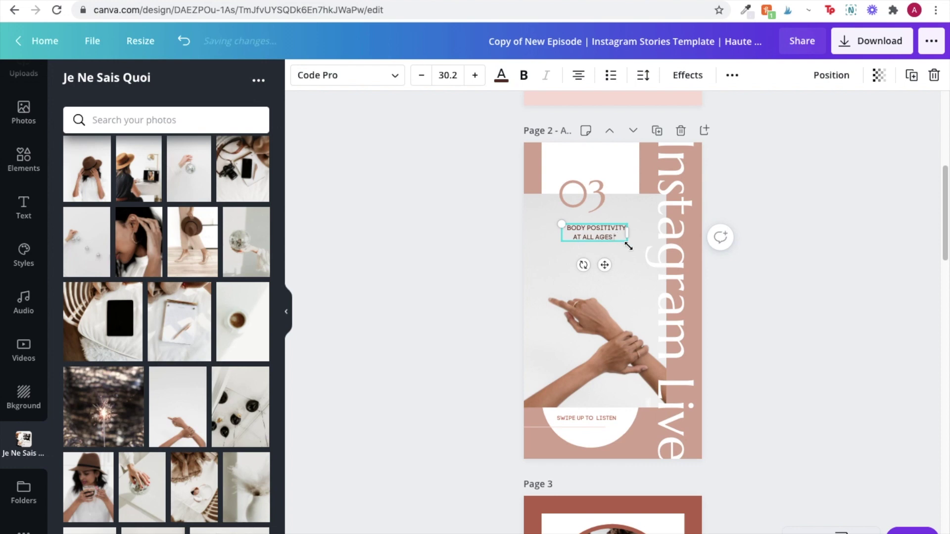
{"action": "left_click", "coordinate": [793, 292]}
{"action": "left_click_drag", "start_coordinate": [596, 233], "coordinate": [598, 233]}
{"action": "left_click", "coordinate": [587, 184], "text": "shift"}
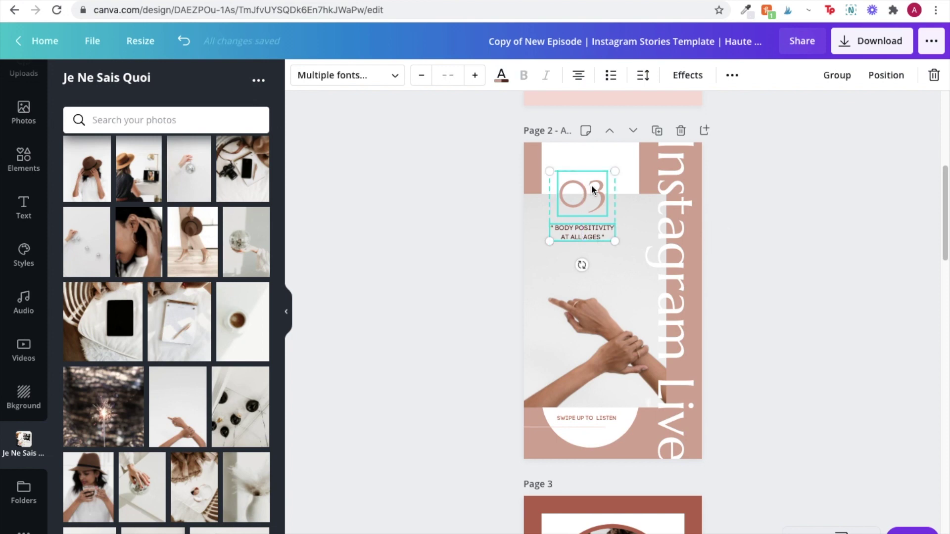
{"action": "left_click_drag", "start_coordinate": [591, 186], "coordinate": [596, 185]}
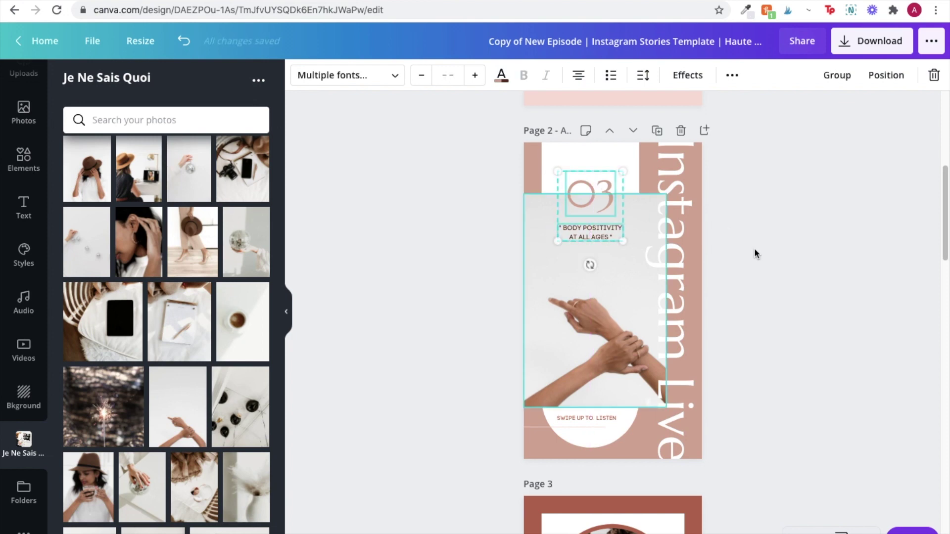
{"action": "left_click", "coordinate": [809, 278]}
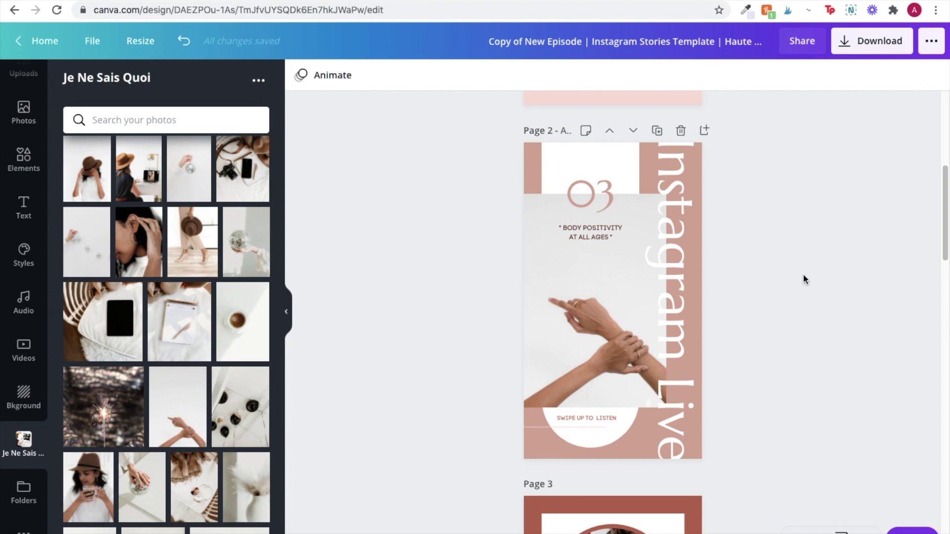
Set the PNG download to export only Page 1 of the Instagram Live story design
{"action": "scroll", "coordinate": [803, 273], "scroll_direction": "up", "scroll_amount": 3}
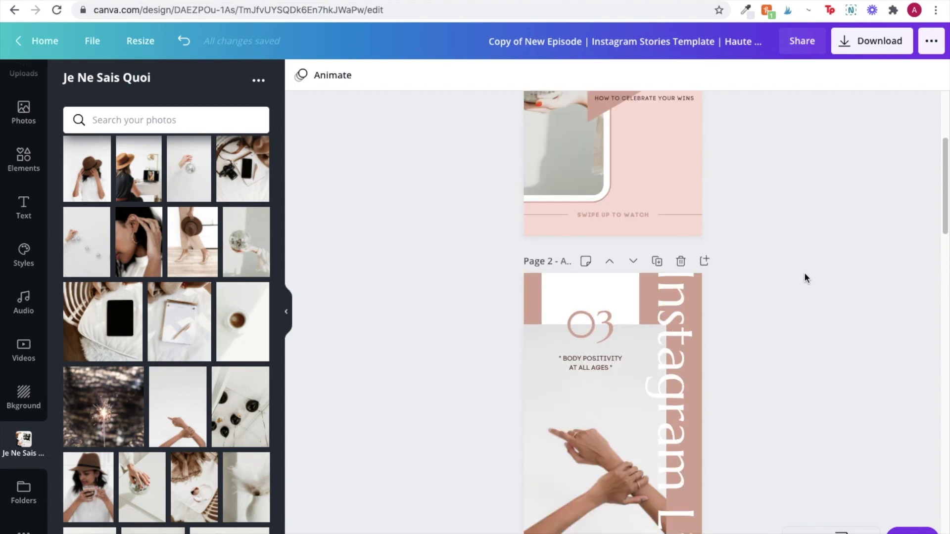
{"action": "scroll", "coordinate": [803, 278], "scroll_direction": "up", "scroll_amount": 4}
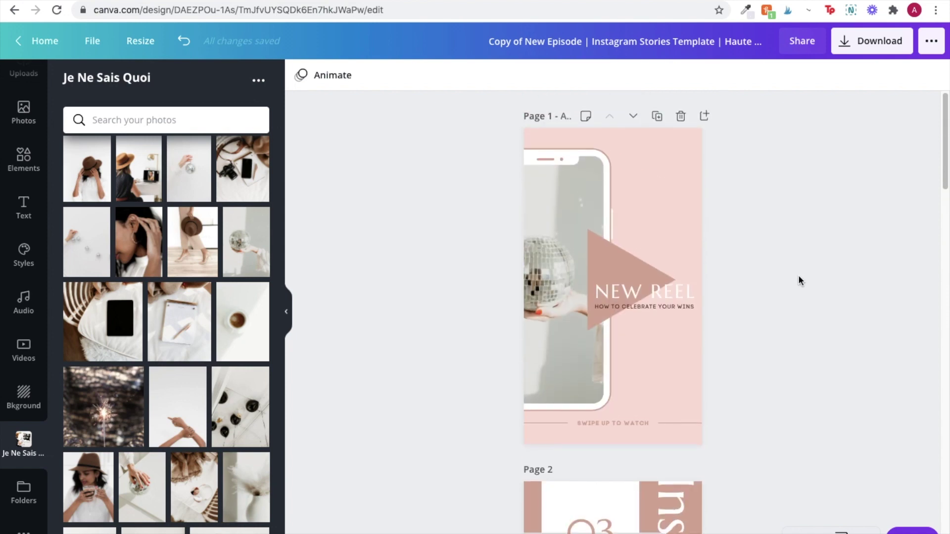
{"action": "left_click", "coordinate": [850, 42]}
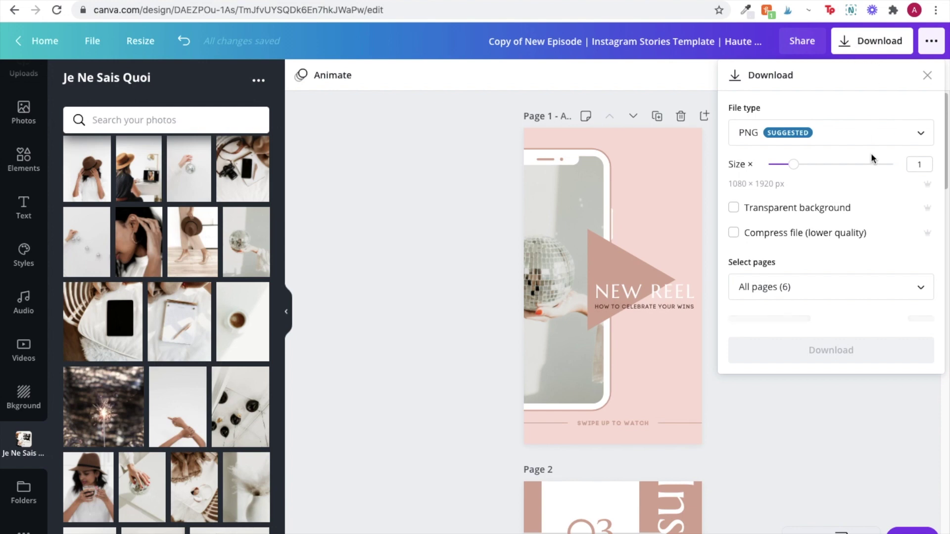
{"action": "left_click", "coordinate": [836, 287]}
{"action": "left_click", "coordinate": [806, 363]}
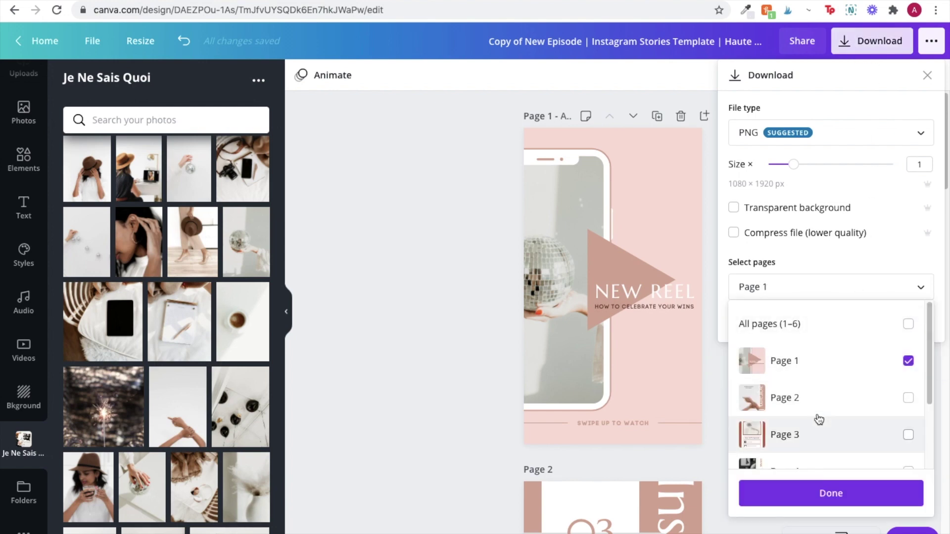